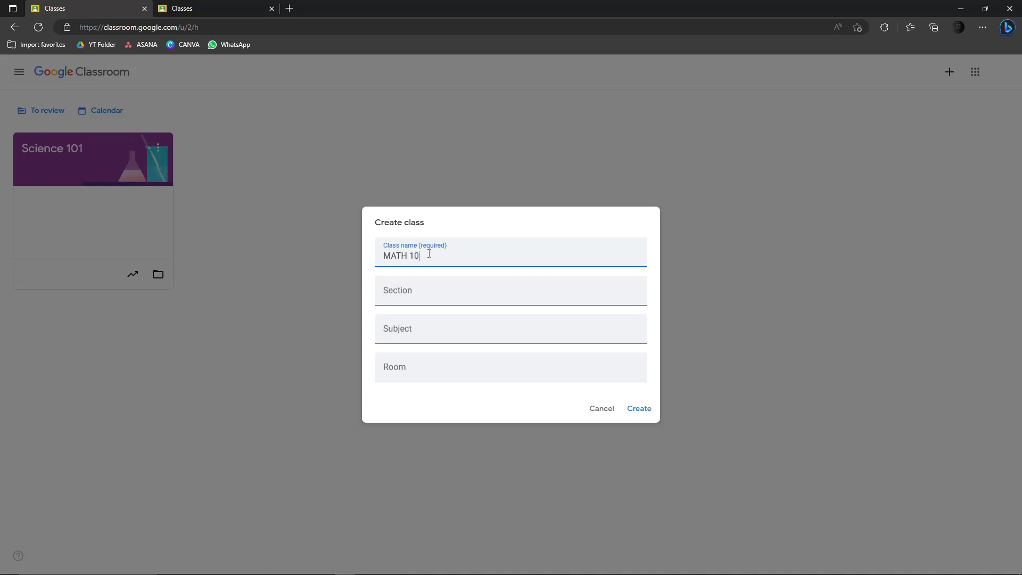
- Move through the optional class detail fields below the MATH 10123 class name
{"action": "left_click", "coordinate": [424, 299]}
{"action": "left_click", "coordinate": [459, 334]}
{"action": "left_click", "coordinate": [422, 297]}
{"action": "left_click", "coordinate": [426, 334]}
{"action": "left_click", "coordinate": [429, 361]}
{"action": "left_click", "coordinate": [434, 332]}
{"action": "left_click", "coordinate": [436, 297]}
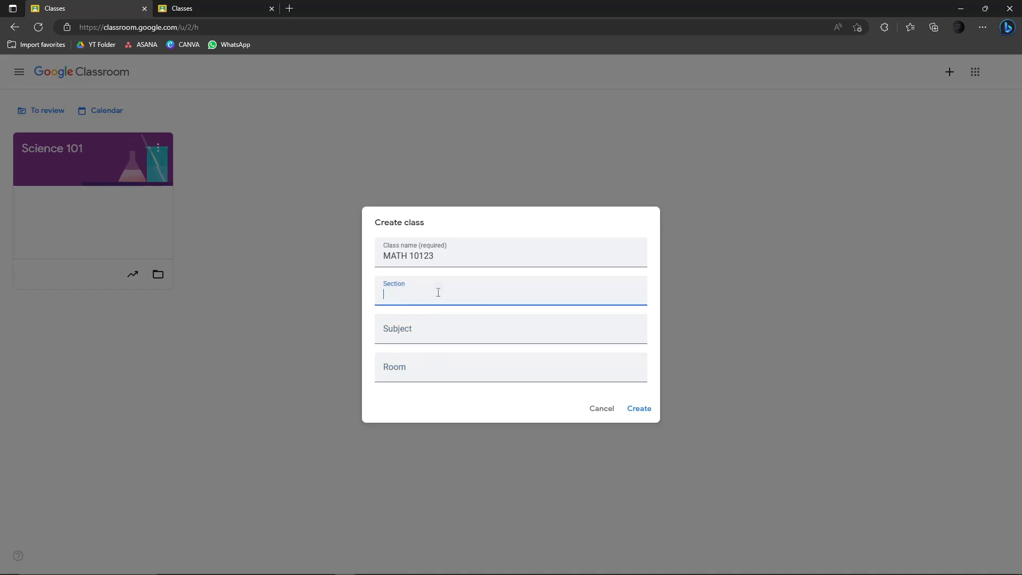
{"action": "left_click", "coordinate": [441, 329]}
{"action": "left_click", "coordinate": [445, 292]}
{"action": "left_click", "coordinate": [447, 376]}
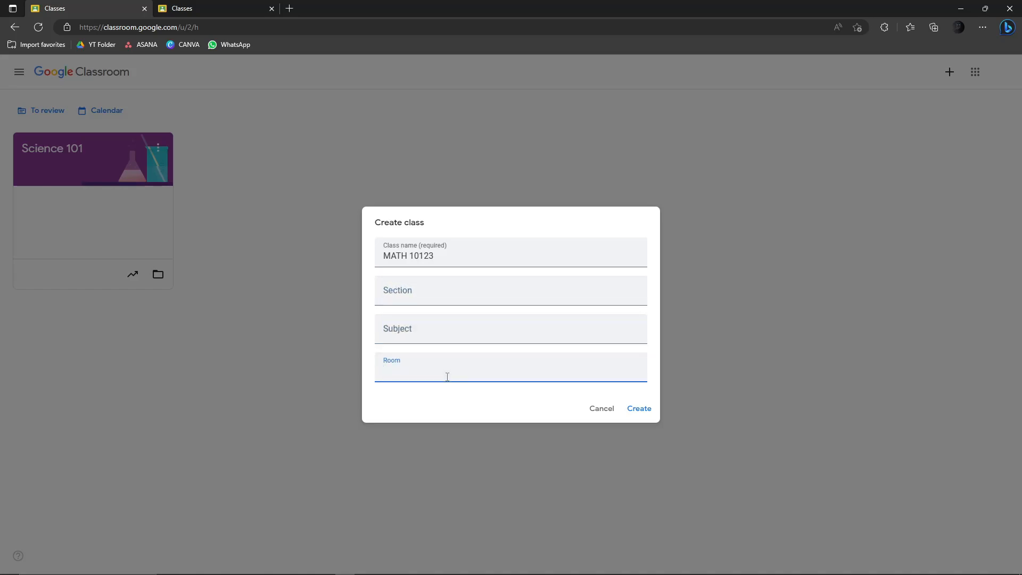
{"action": "left_click", "coordinate": [426, 333]}
{"action": "left_click", "coordinate": [428, 292]}
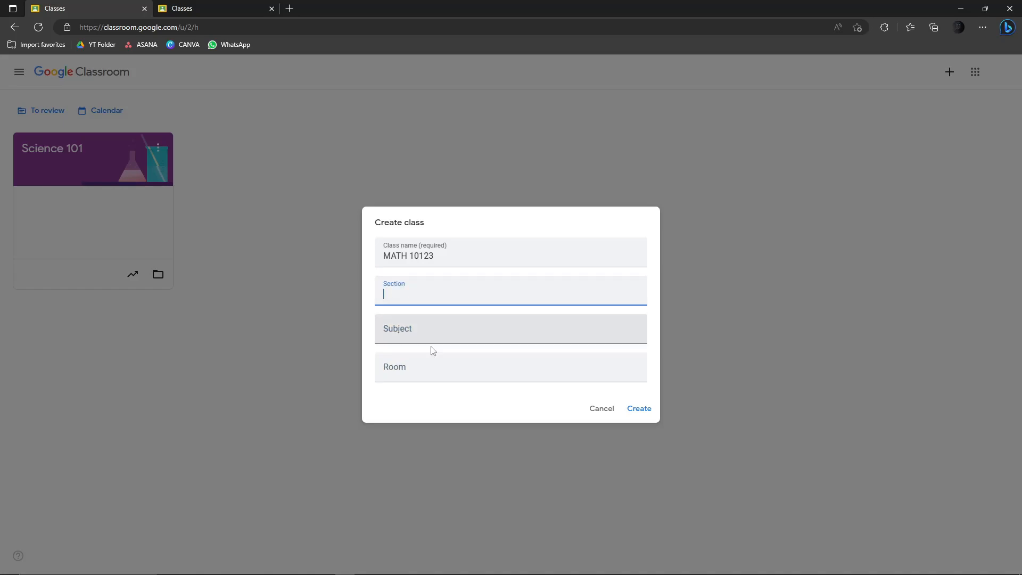
{"action": "left_click", "coordinate": [435, 334]}
{"action": "left_click", "coordinate": [433, 370]}
{"action": "left_click", "coordinate": [442, 332]}
{"action": "left_click", "coordinate": [448, 296]}
- Create the MATH 10123 class and switch to the second account's Classroom tab
{"action": "left_click", "coordinate": [639, 409]}
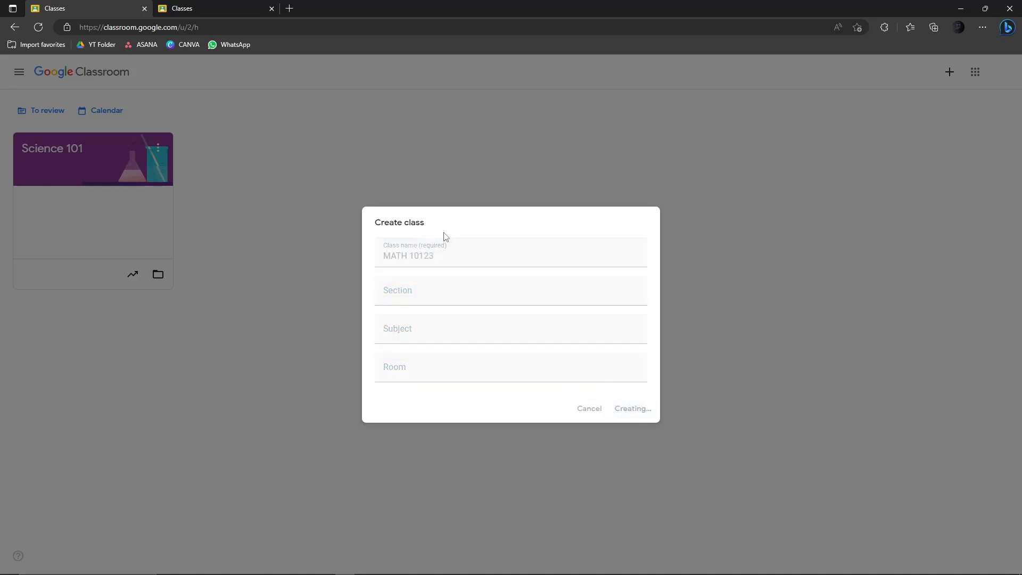
{"action": "left_click", "coordinate": [206, 6]}
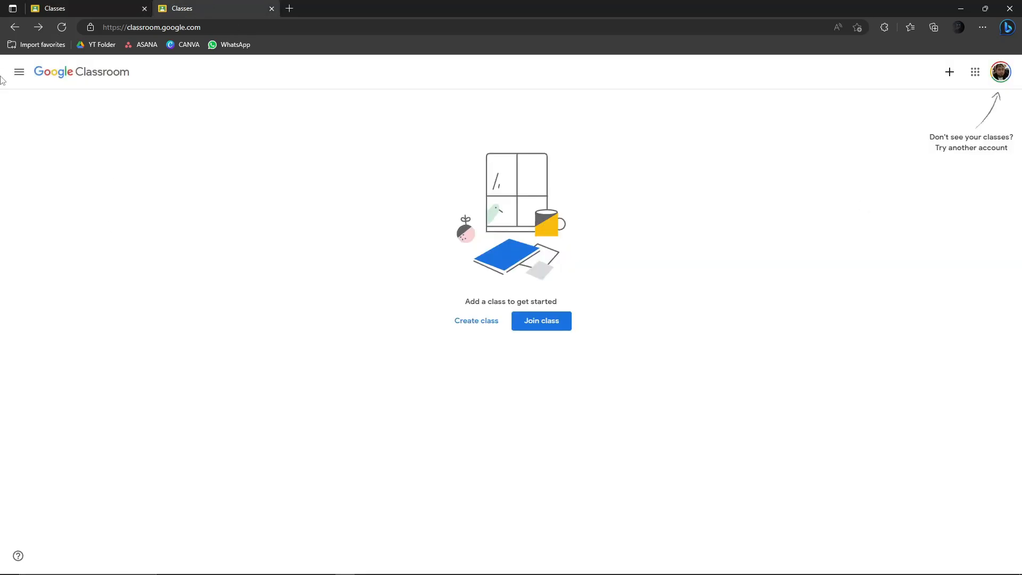
{"action": "left_click", "coordinate": [18, 72]}
- In the second account, open the Join class form to enter a class code
{"action": "left_click", "coordinate": [343, 141]}
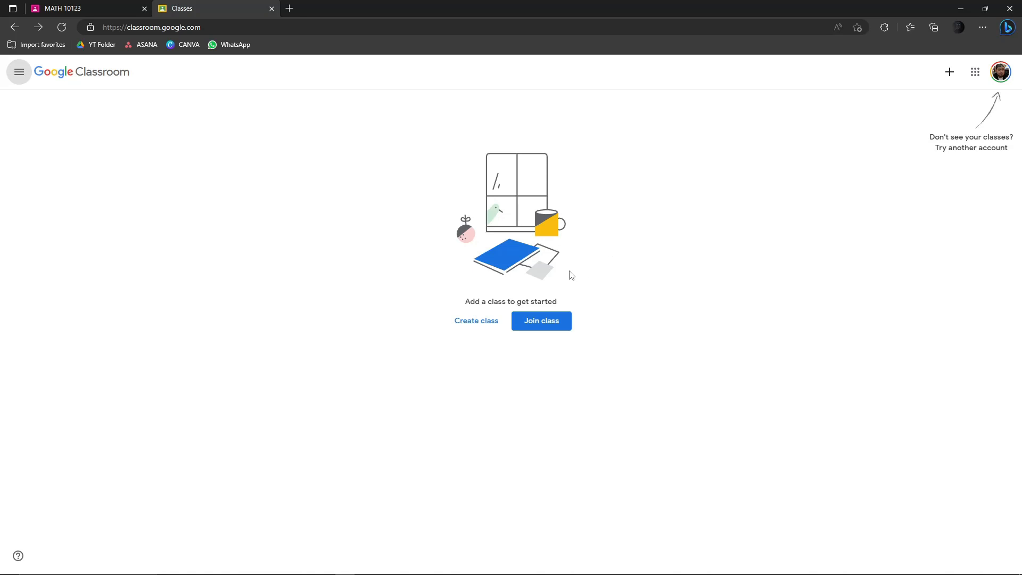
{"action": "left_click", "coordinate": [541, 324]}
{"action": "left_click", "coordinate": [433, 231]}
- Return to the MATH 10123 tab and select the class code on its Stream page
{"action": "left_click", "coordinate": [83, 8]}
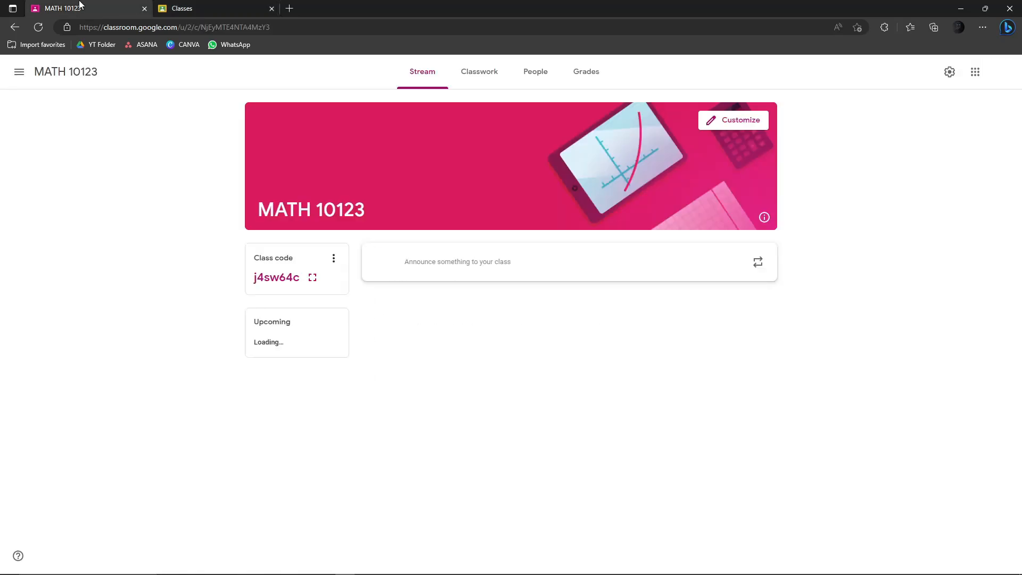
{"action": "double_click", "coordinate": [258, 277]}
{"action": "left_click", "coordinate": [258, 278]}
{"action": "left_click_drag", "start_coordinate": [256, 278], "coordinate": [297, 287]}
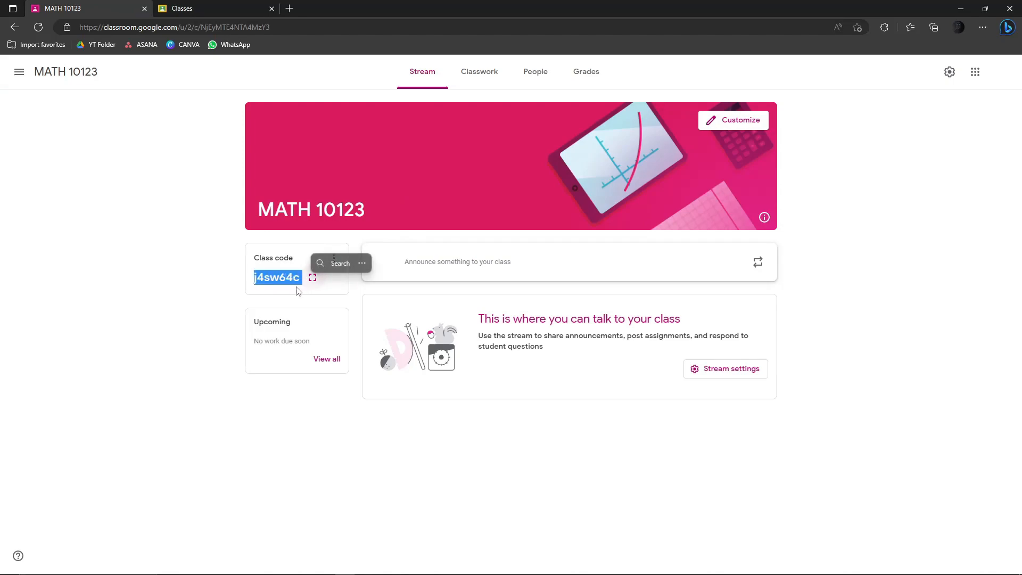
{"action": "left_click", "coordinate": [94, 319]}
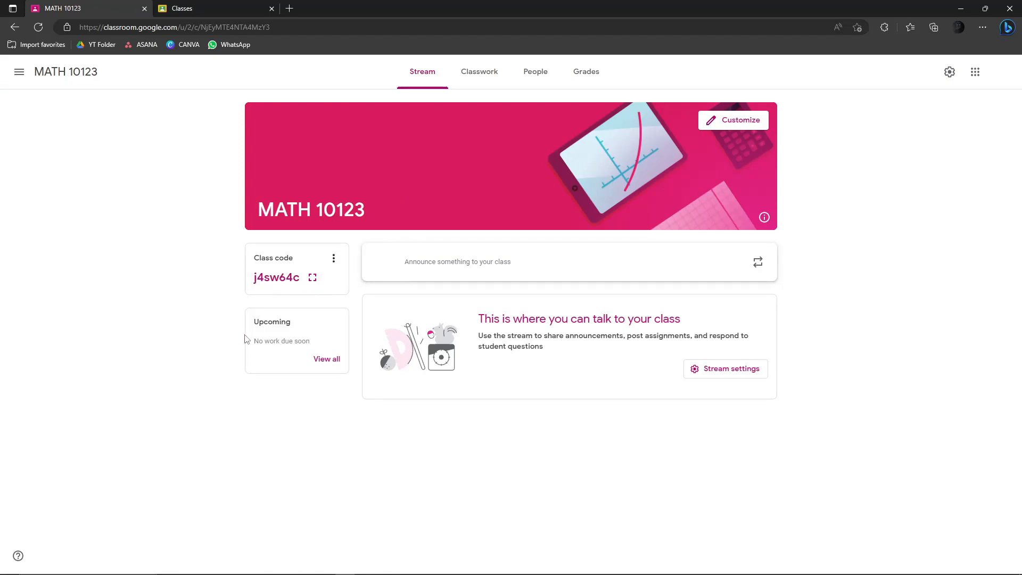
{"action": "key", "text": "ctrl+a"}
{"action": "left_click", "coordinate": [276, 279]}
{"action": "left_click_drag", "start_coordinate": [255, 278], "coordinate": [299, 283]}
{"action": "left_click", "coordinate": [305, 285]}
{"action": "left_click", "coordinate": [299, 285]}
{"action": "left_click", "coordinate": [299, 283]}
{"action": "double_click", "coordinate": [263, 281]}
{"action": "left_click", "coordinate": [262, 281]}
{"action": "left_click_drag", "start_coordinate": [256, 287], "coordinate": [298, 283]}
{"action": "left_click", "coordinate": [300, 282]}
{"action": "left_click", "coordinate": [267, 275]}
- From People, invite the student by e-mail address, then cancel the Invite teachers dialog
{"action": "left_click", "coordinate": [536, 80]}
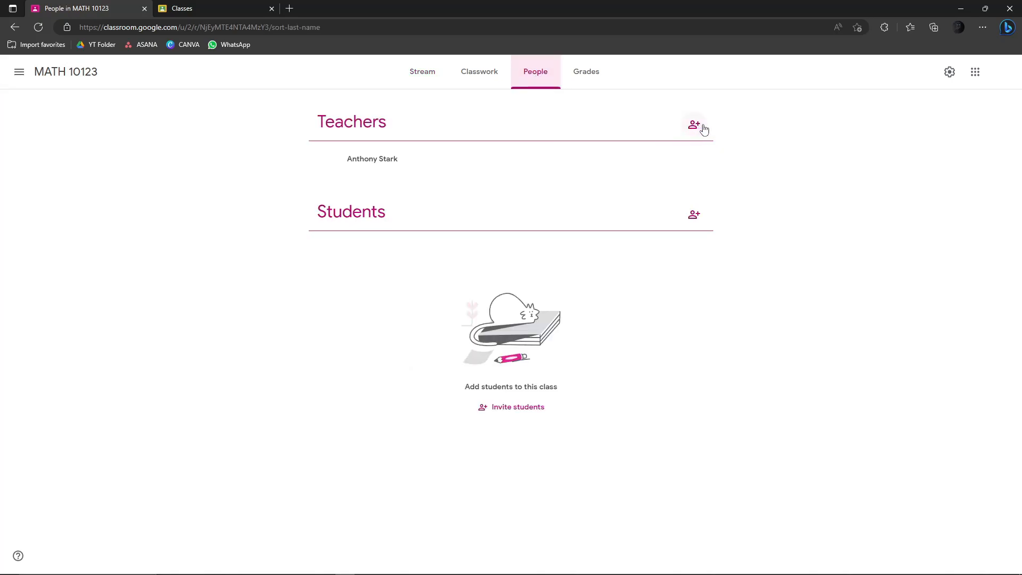
{"action": "left_click", "coordinate": [695, 215]}
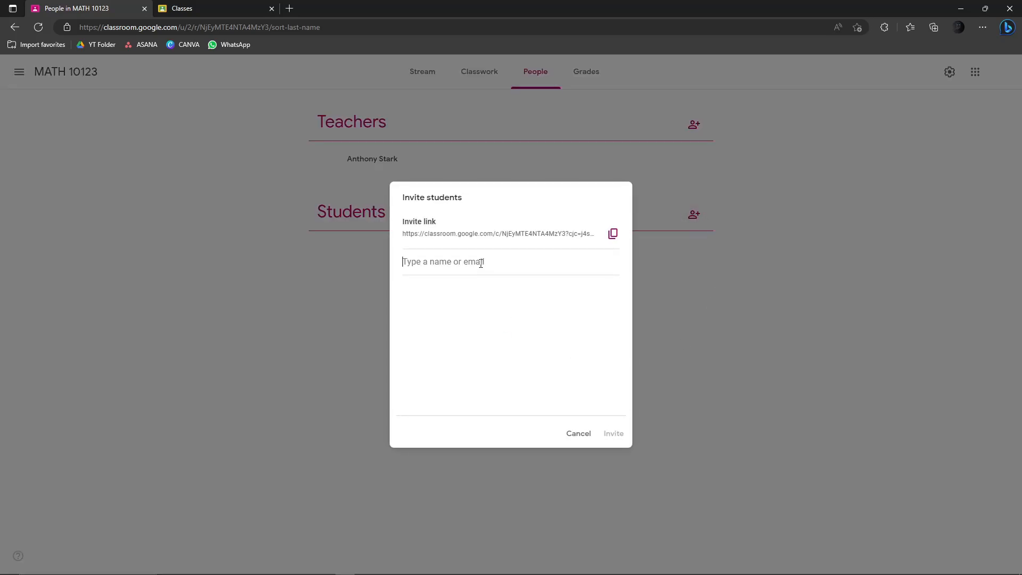
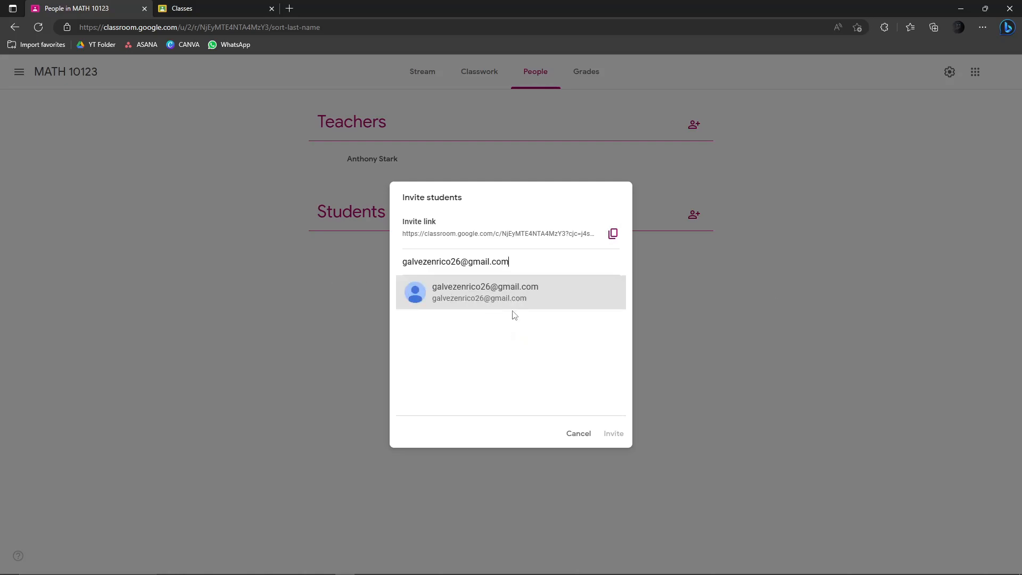
{"action": "left_click", "coordinate": [461, 300]}
{"action": "left_click", "coordinate": [618, 436]}
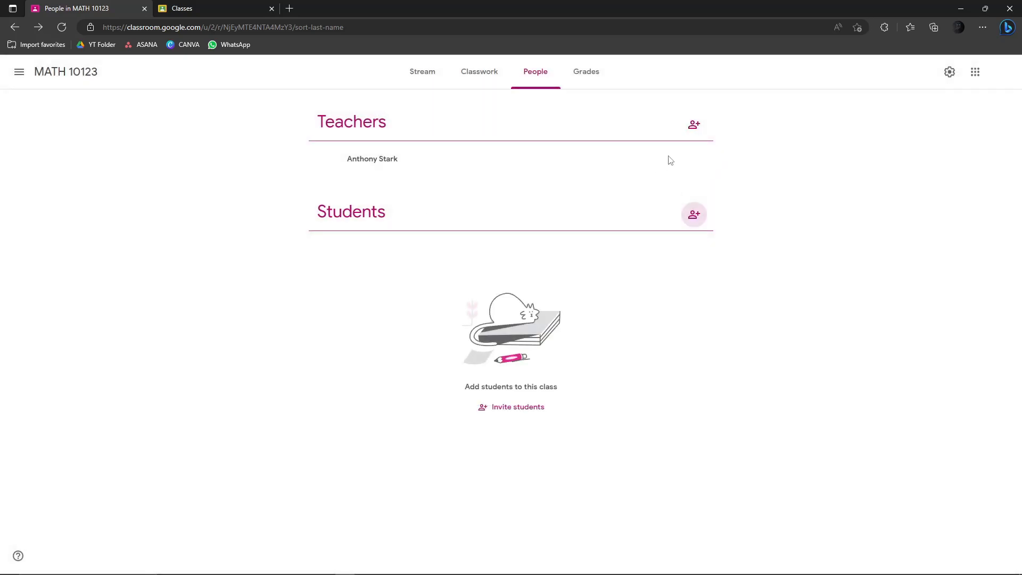
{"action": "left_click", "coordinate": [694, 126]}
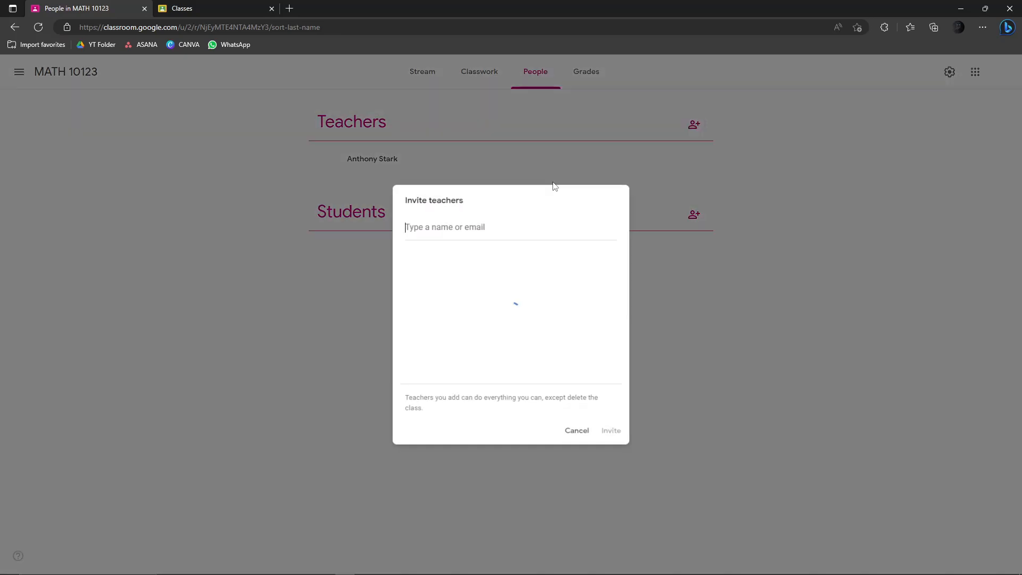
{"action": "left_click", "coordinate": [579, 434]}
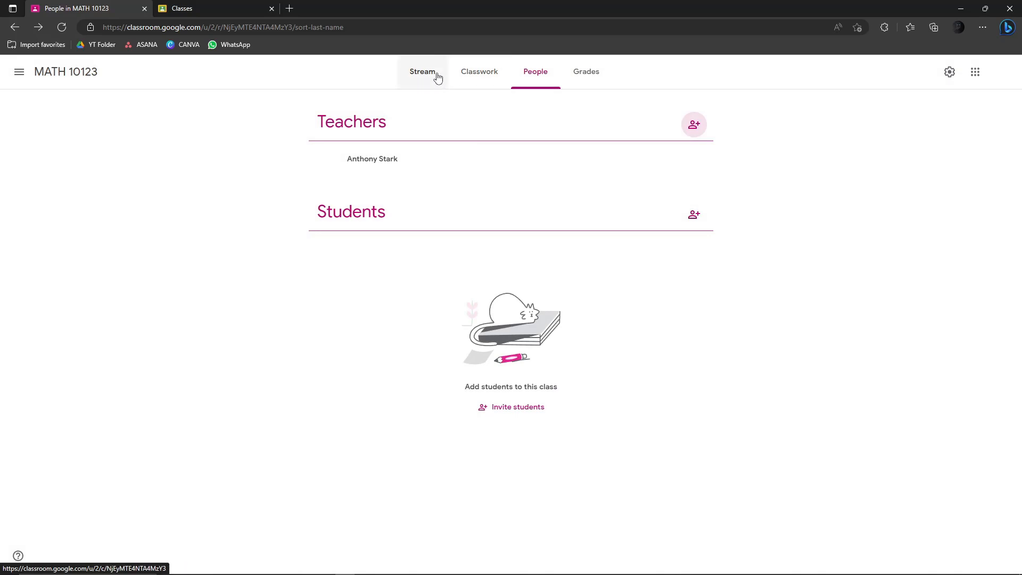
- On Stream, enlarge the class code display and copy the MATH 10123 invite link
{"action": "left_click", "coordinate": [437, 77]}
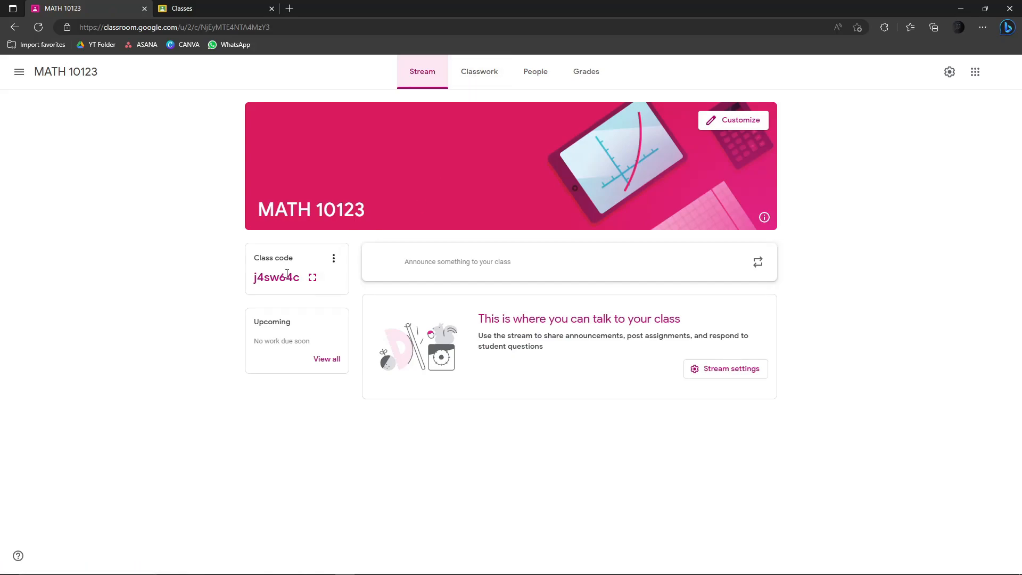
{"action": "key", "text": "ctrl+a"}
{"action": "left_click_drag", "start_coordinate": [297, 277], "coordinate": [254, 279]}
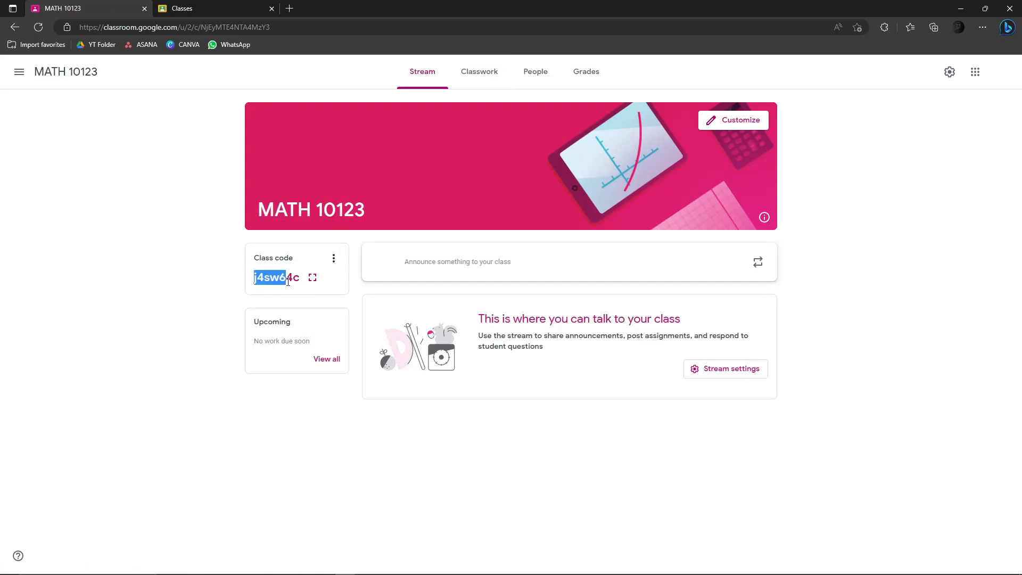
{"action": "left_click", "coordinate": [314, 279]}
{"action": "left_click_drag", "start_coordinate": [385, 316], "coordinate": [608, 365]}
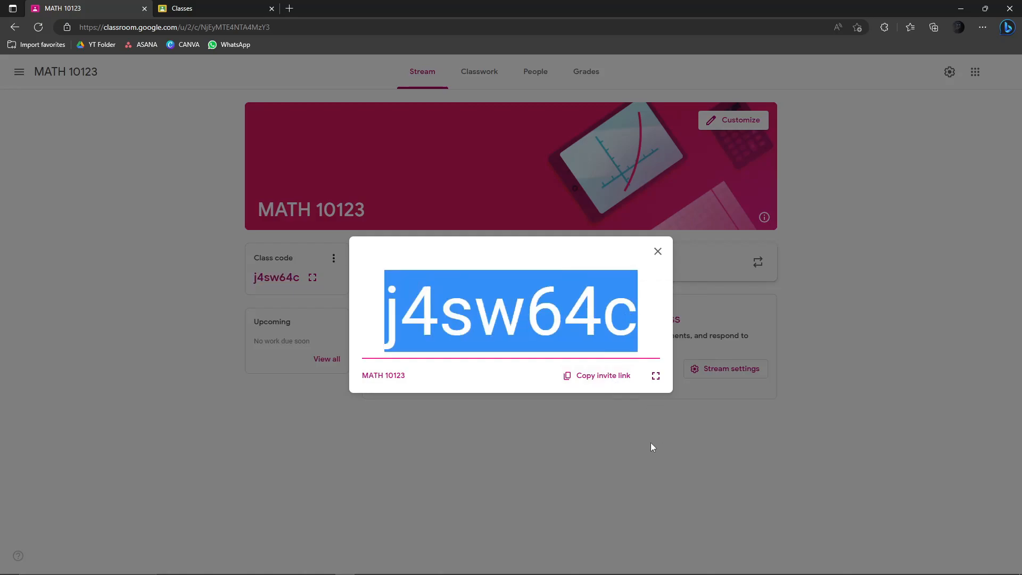
{"action": "left_click", "coordinate": [613, 384]}
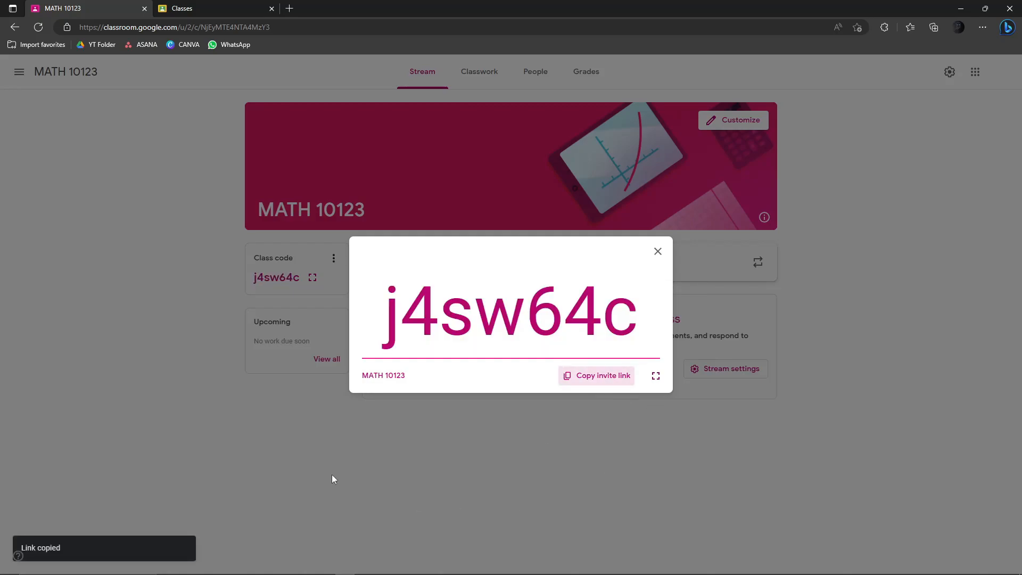
{"action": "left_click", "coordinate": [658, 251]}
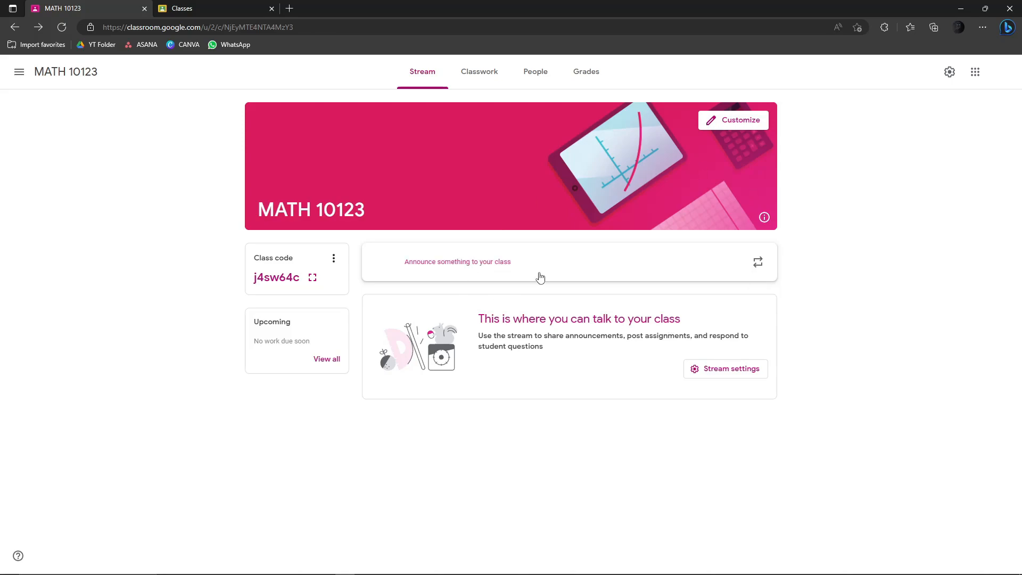
- In Customize appearance, preview the green, orange, teal, purple and light blue theme colours
{"action": "left_click", "coordinate": [736, 123]}
{"action": "left_click", "coordinate": [378, 407]}
{"action": "left_click", "coordinate": [484, 406]}
{"action": "left_click", "coordinate": [527, 403]}
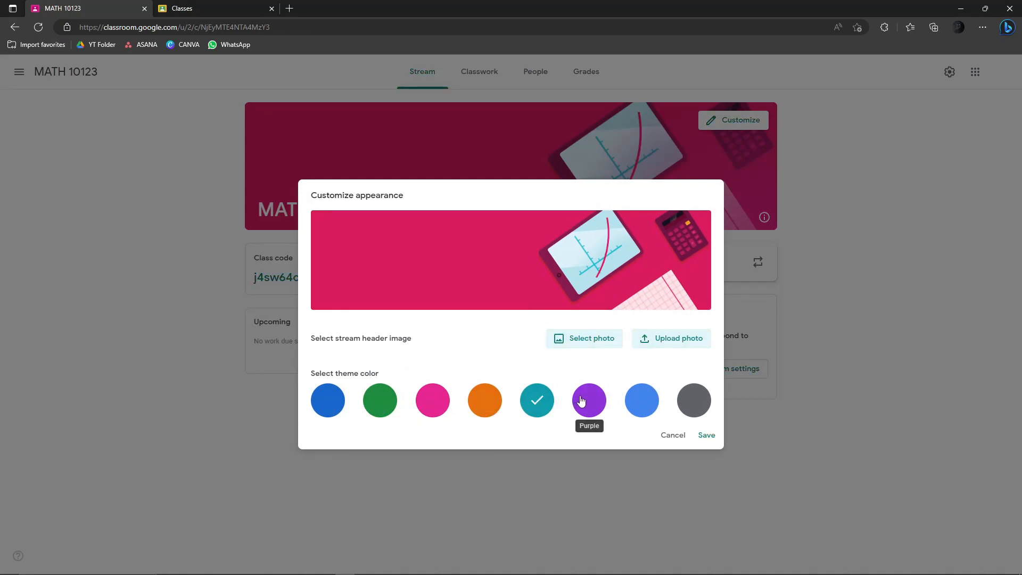
{"action": "left_click", "coordinate": [582, 400]}
{"action": "left_click", "coordinate": [642, 400]}
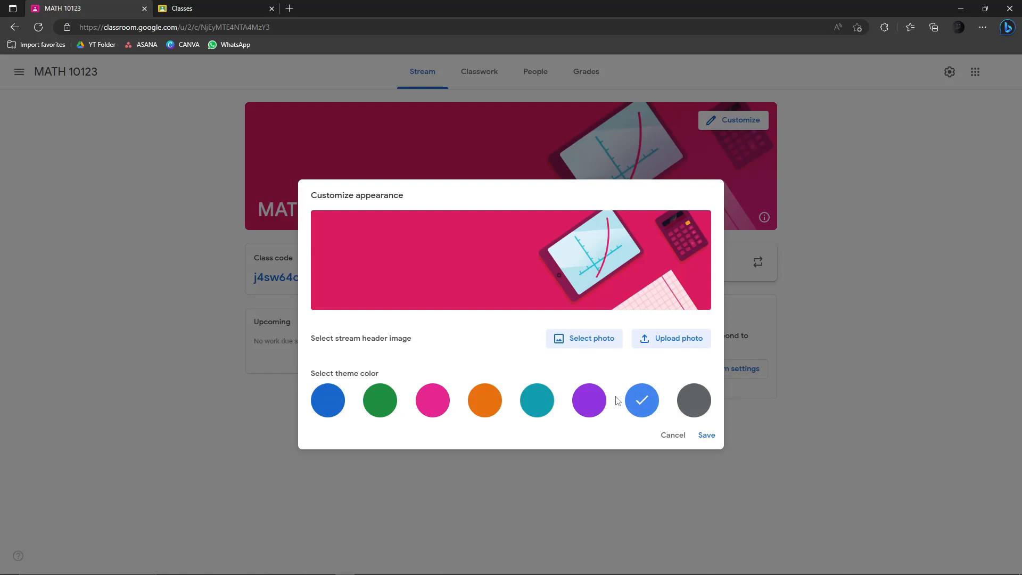
- Apply the ruler-and-compass header image from the Math & Science gallery
{"action": "left_click", "coordinate": [601, 341]}
{"action": "left_click", "coordinate": [287, 243]}
{"action": "left_click", "coordinate": [307, 191]}
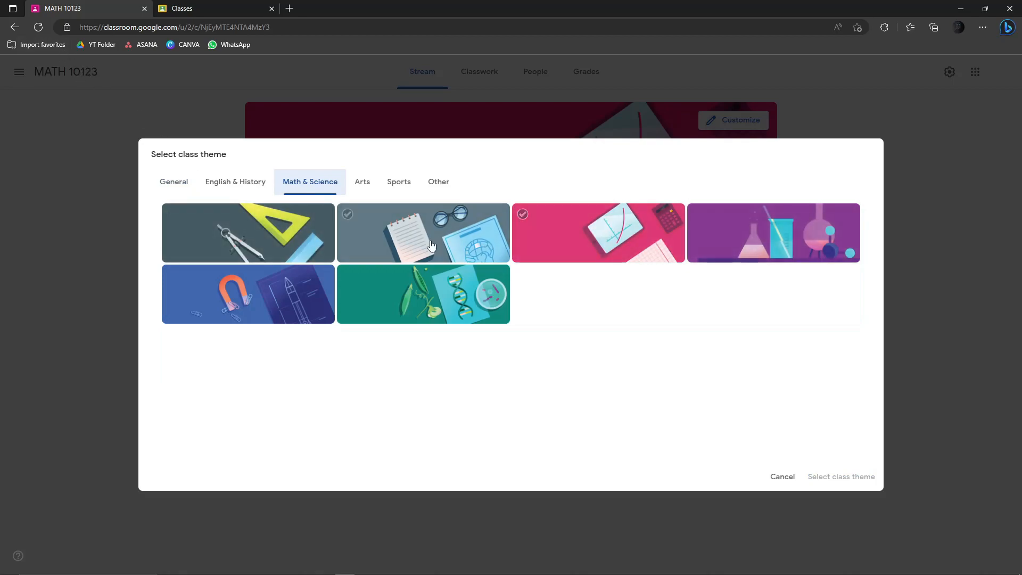
{"action": "left_click", "coordinate": [270, 234]}
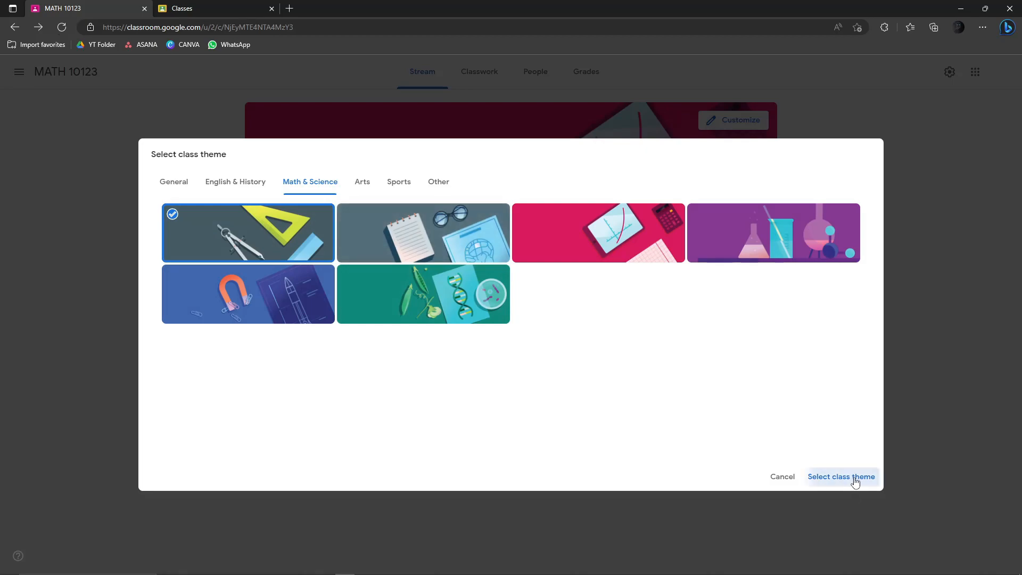
{"action": "left_click", "coordinate": [852, 477]}
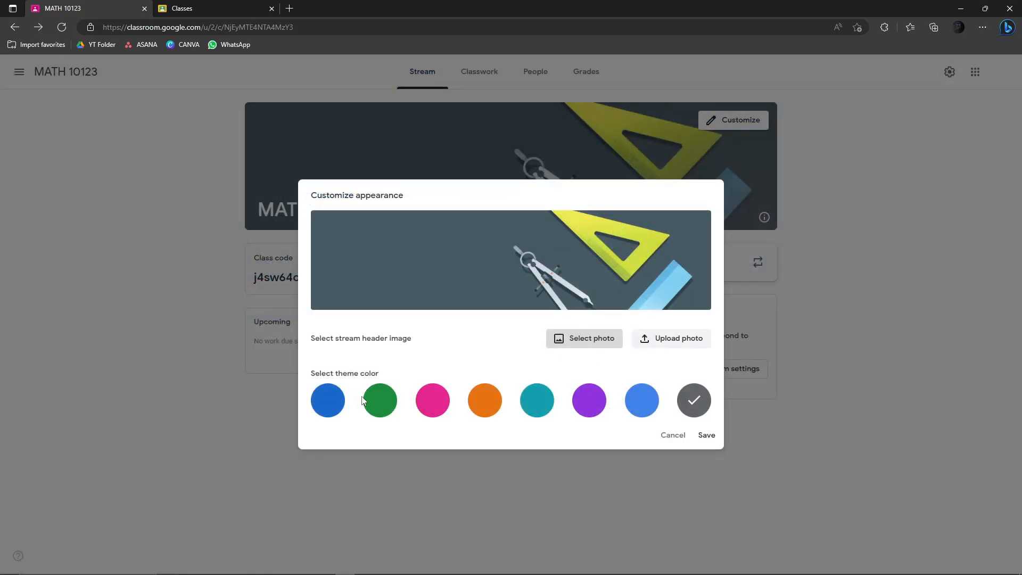
- Compare purple, light blue and orange, then settle on the green theme colour
{"action": "left_click", "coordinate": [588, 405]}
{"action": "left_click", "coordinate": [636, 407]}
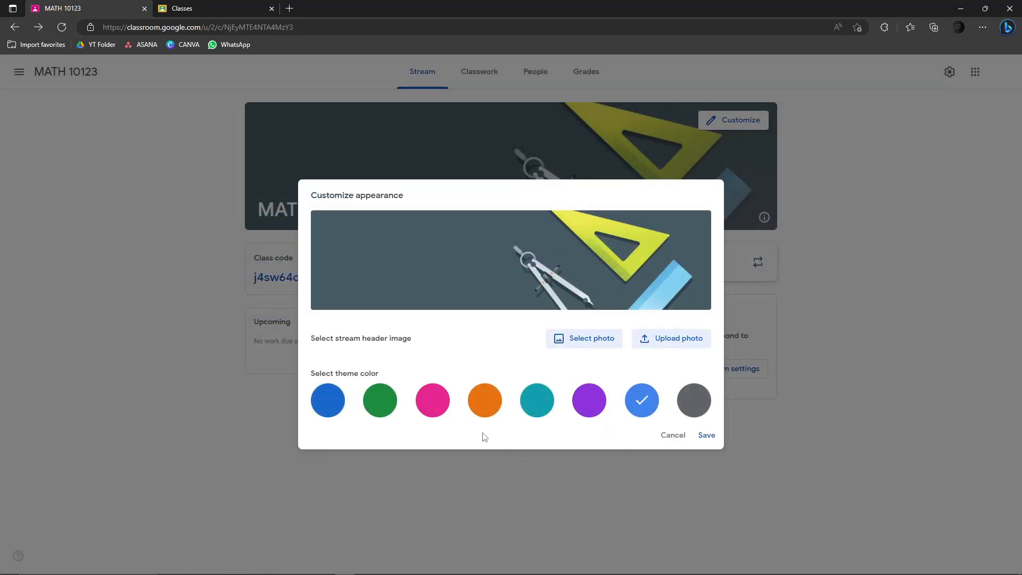
{"action": "left_click", "coordinate": [485, 401]}
{"action": "left_click", "coordinate": [380, 402]}
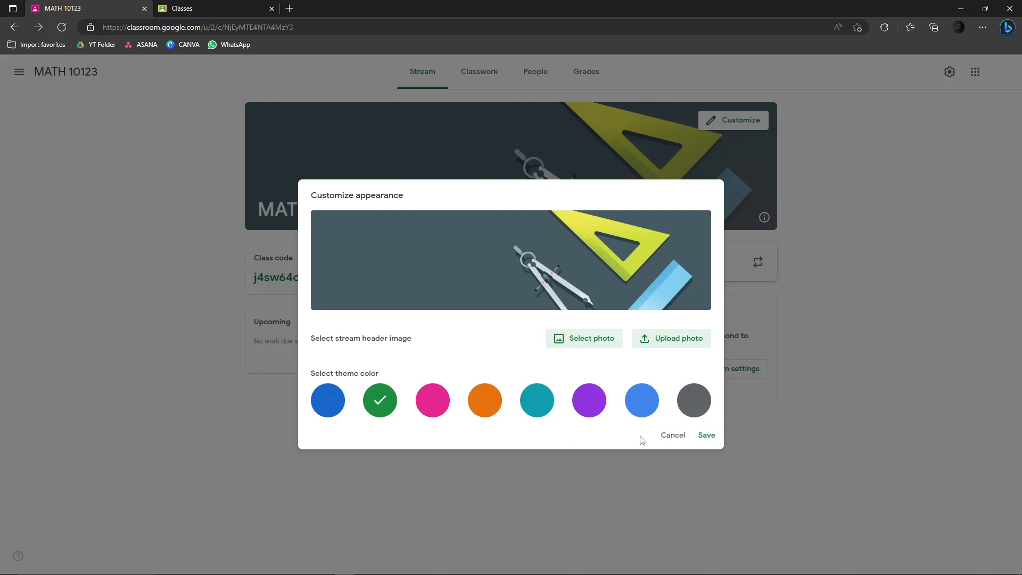
- Try uploading Sample-removebg-preview as a header, then save the compass-and-ruler green theme
{"action": "left_click", "coordinate": [690, 345]}
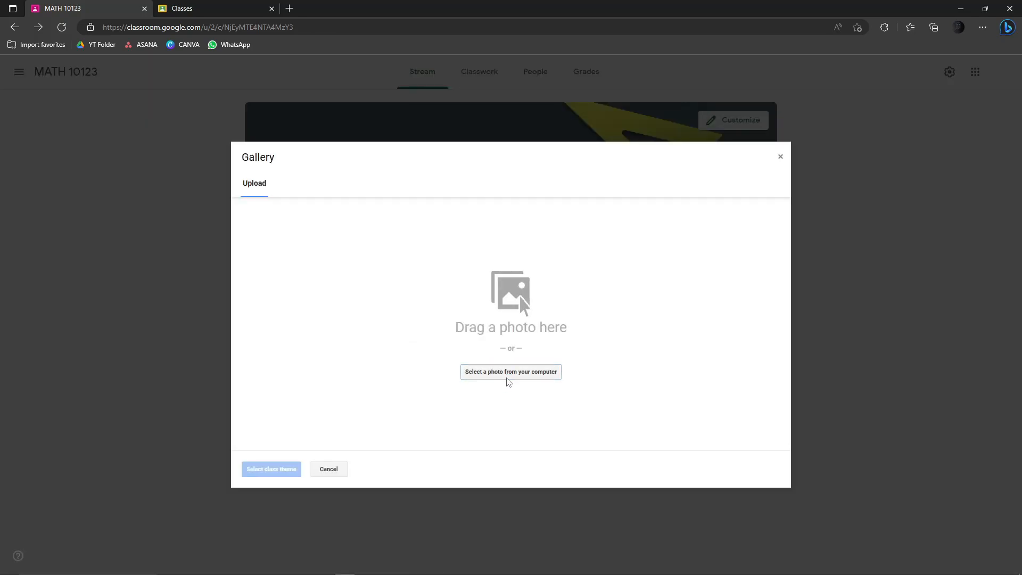
{"action": "left_click", "coordinate": [504, 373]}
{"action": "scroll", "coordinate": [123, 101], "scroll_direction": "down", "scroll_amount": 3}
{"action": "scroll", "coordinate": [124, 100], "scroll_direction": "up", "scroll_amount": 2}
{"action": "scroll", "coordinate": [123, 99], "scroll_direction": "up", "scroll_amount": 1}
{"action": "double_click", "coordinate": [116, 169]}
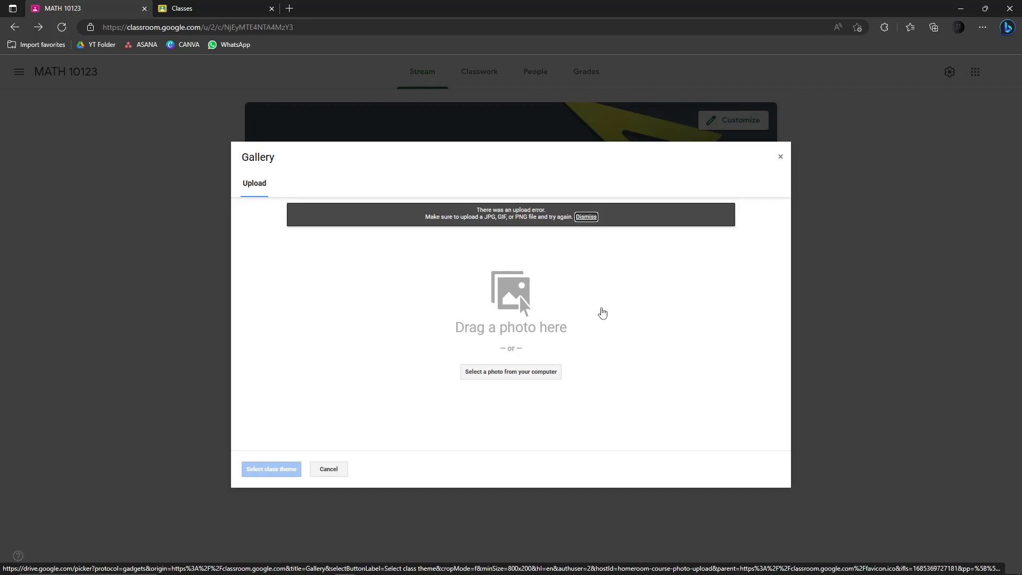
{"action": "left_click", "coordinate": [780, 156]}
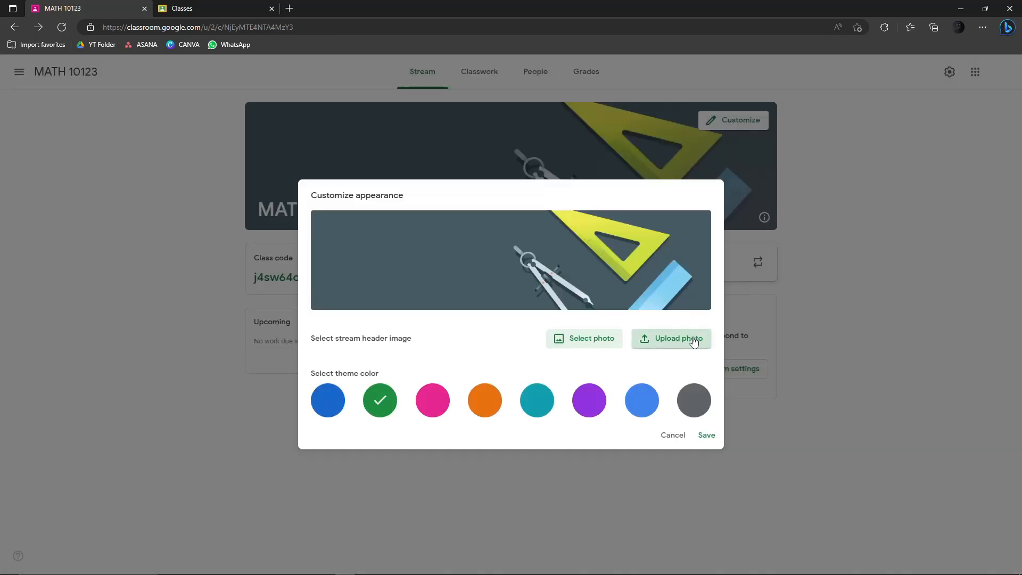
{"action": "left_click", "coordinate": [707, 434]}
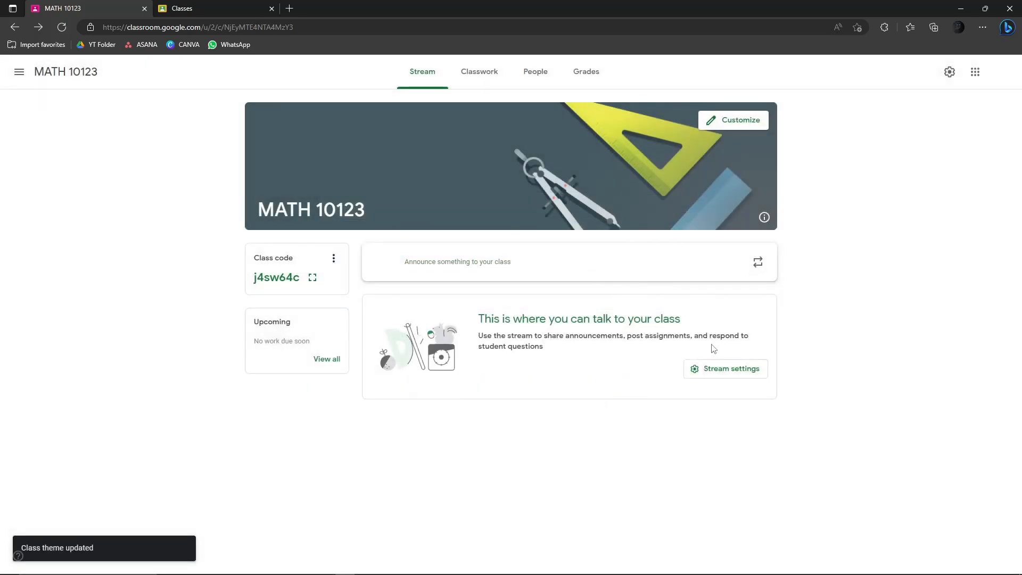
- Post the class announcement "No exams for today"
{"action": "left_click", "coordinate": [416, 262]}
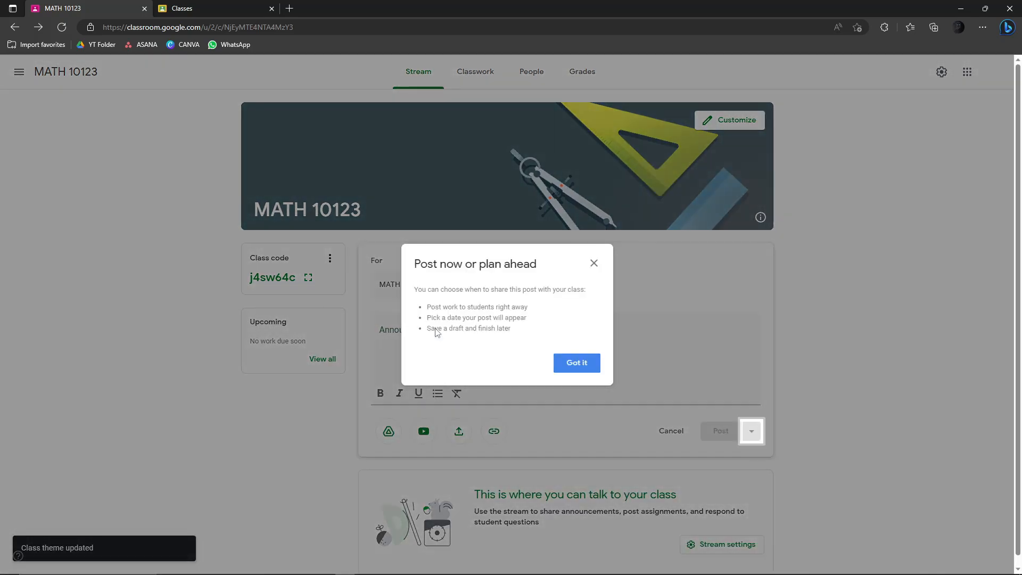
{"action": "key", "text": "Escape"}
{"action": "left_click", "coordinate": [471, 334]}
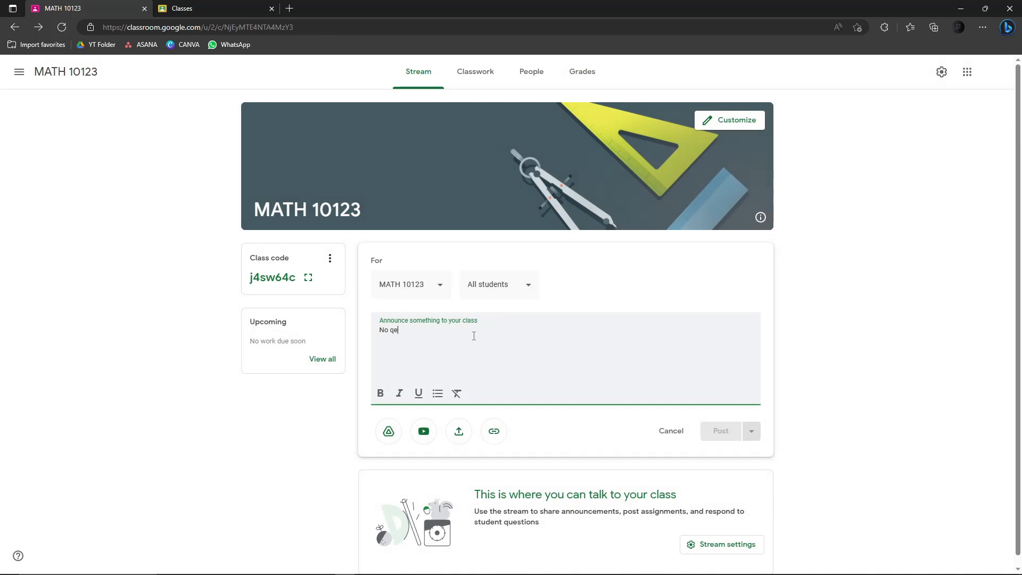
{"action": "type", "text": "No exams for today"}
{"action": "left_click", "coordinate": [721, 430]}
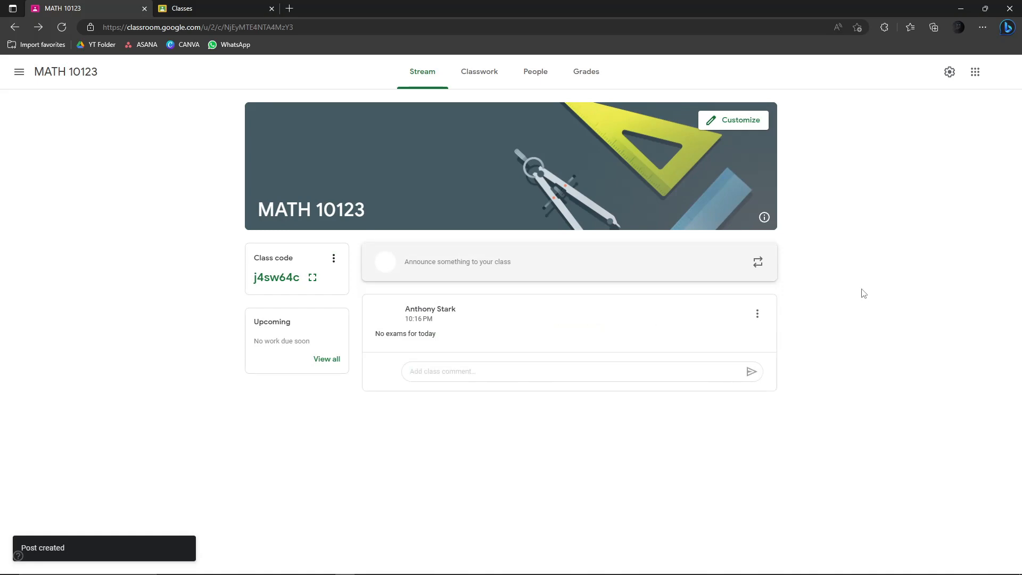
- Open the announcement for editing, check the Drive and audience options, then cancel unchanged
{"action": "left_click", "coordinate": [757, 314]}
{"action": "left_click", "coordinate": [718, 354]}
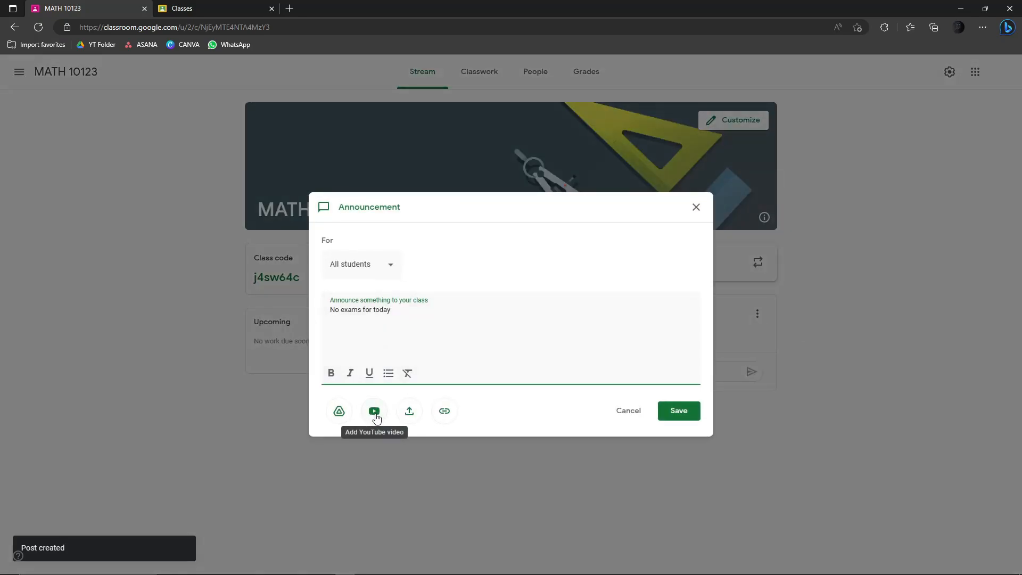
{"action": "left_click", "coordinate": [339, 411]}
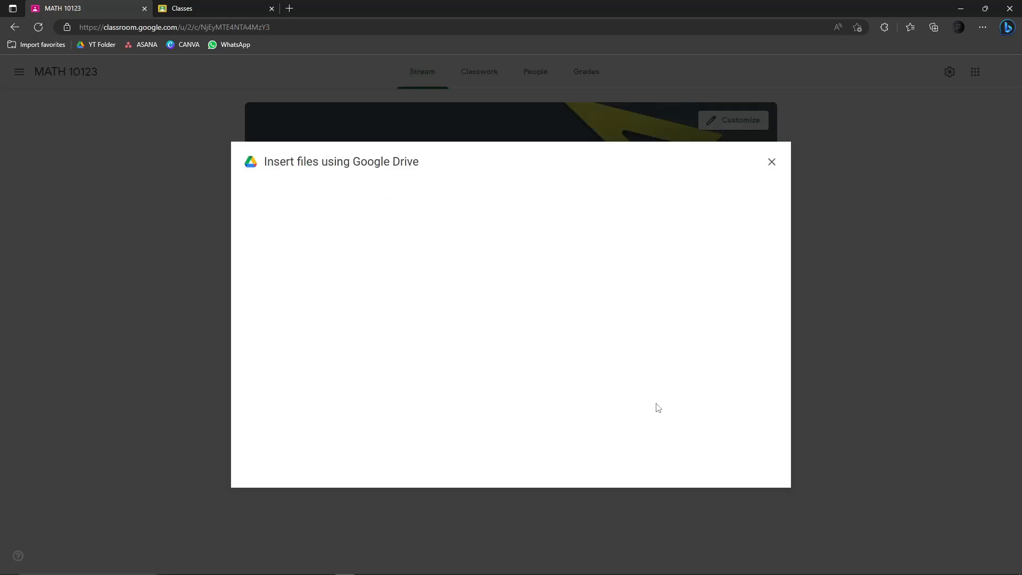
{"action": "key", "text": "Escape"}
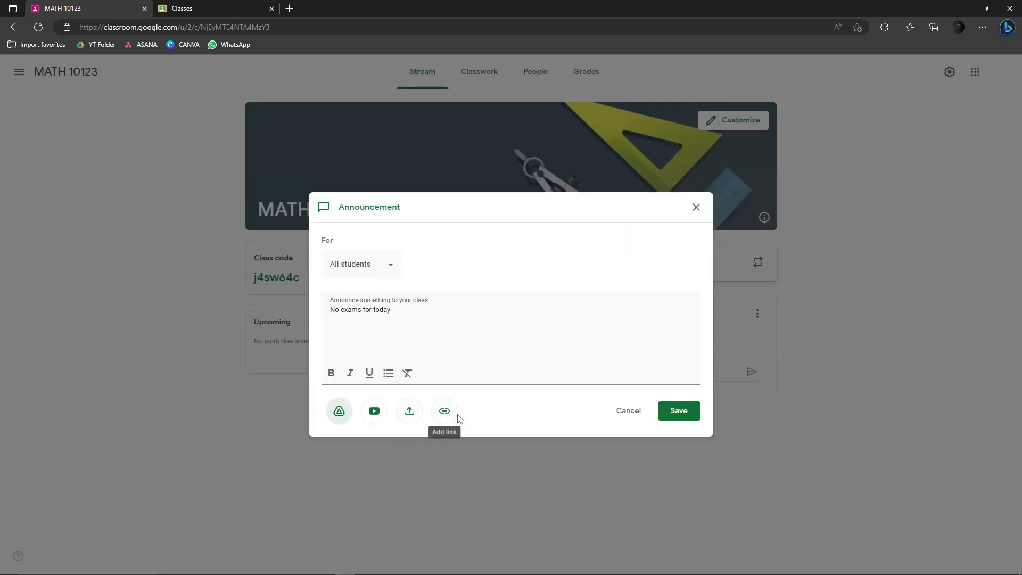
{"action": "left_click", "coordinate": [394, 271]}
{"action": "left_click", "coordinate": [394, 271]}
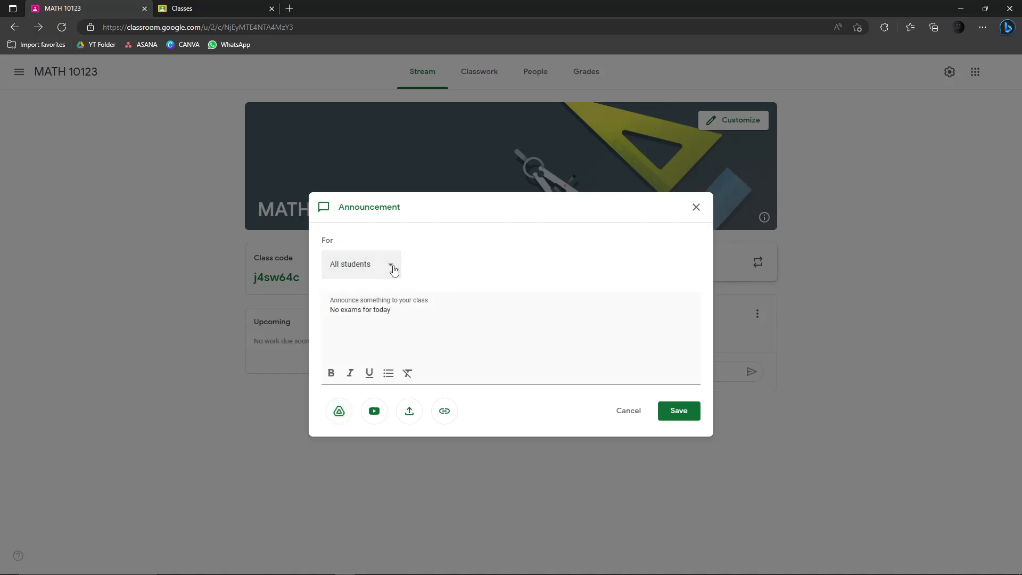
{"action": "left_click", "coordinate": [631, 410]}
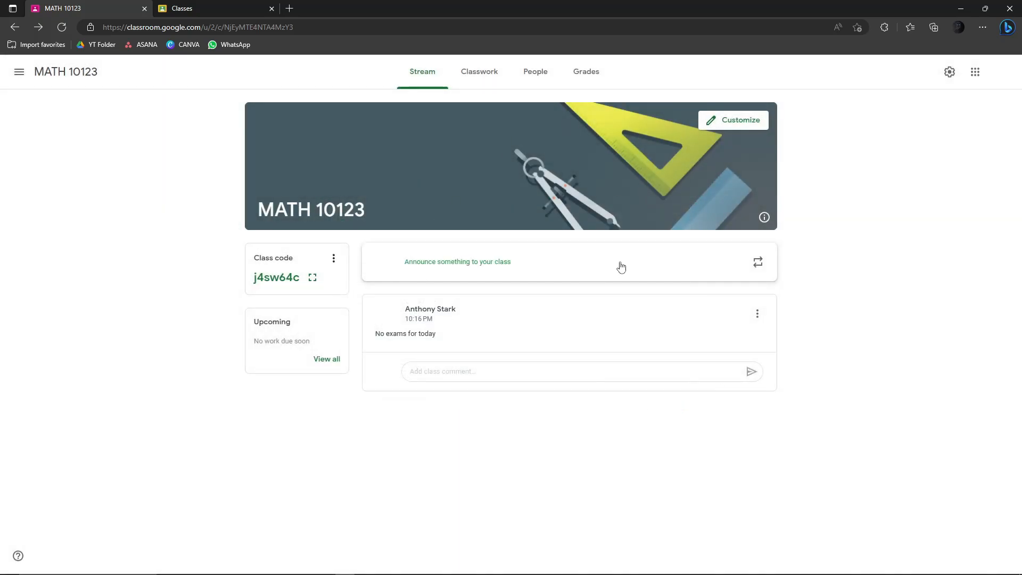
- Copy the MATH 10123 class code and join the class with it from the second account
{"action": "double_click", "coordinate": [259, 281]}
{"action": "left_click", "coordinate": [254, 278]}
{"action": "left_click_drag", "start_coordinate": [255, 279], "coordinate": [300, 281]}
{"action": "key", "text": "ctrl+c"}
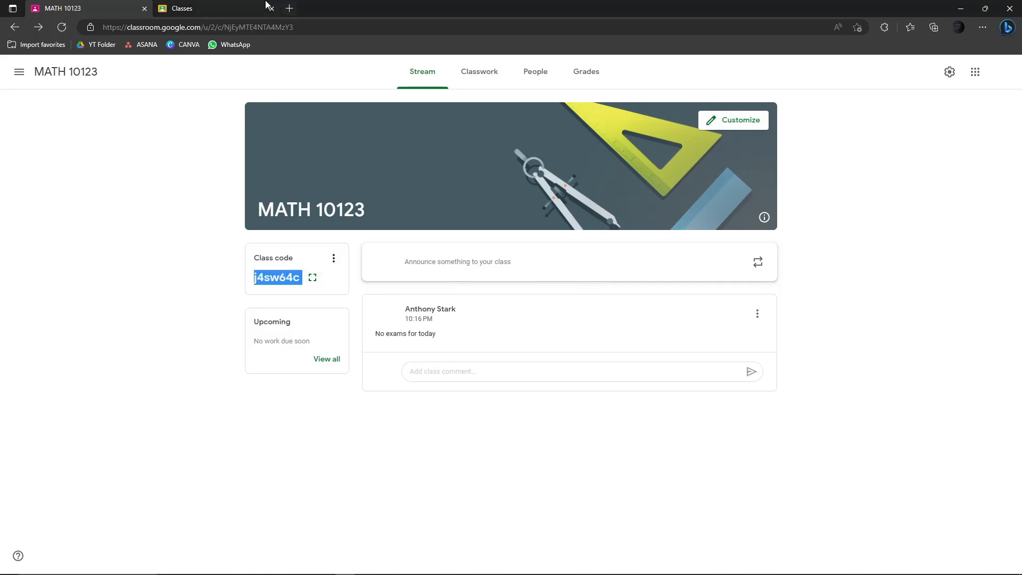
{"action": "left_click", "coordinate": [229, 7]}
{"action": "key", "text": "ctrl+v"}
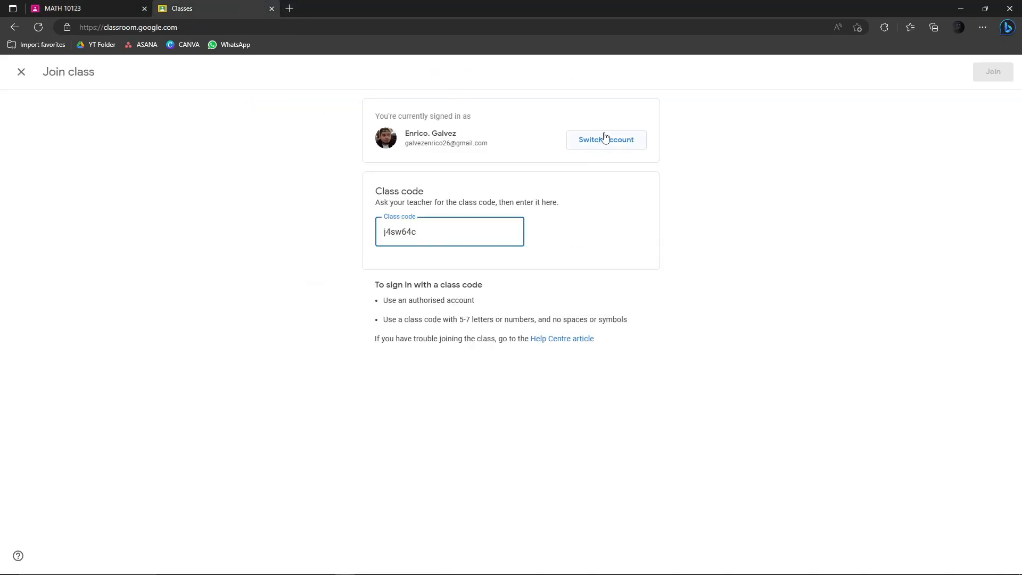
{"action": "left_click", "coordinate": [993, 73]}
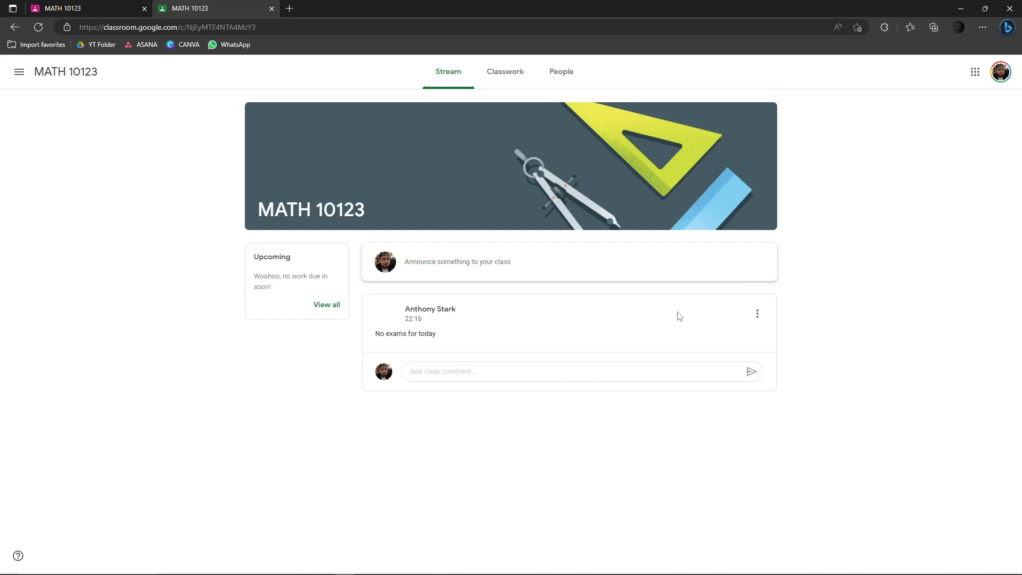
- Check the announcement's author in the student's stream, then head back toward the teacher tab
{"action": "left_click_drag", "start_coordinate": [462, 311], "coordinate": [405, 313]}
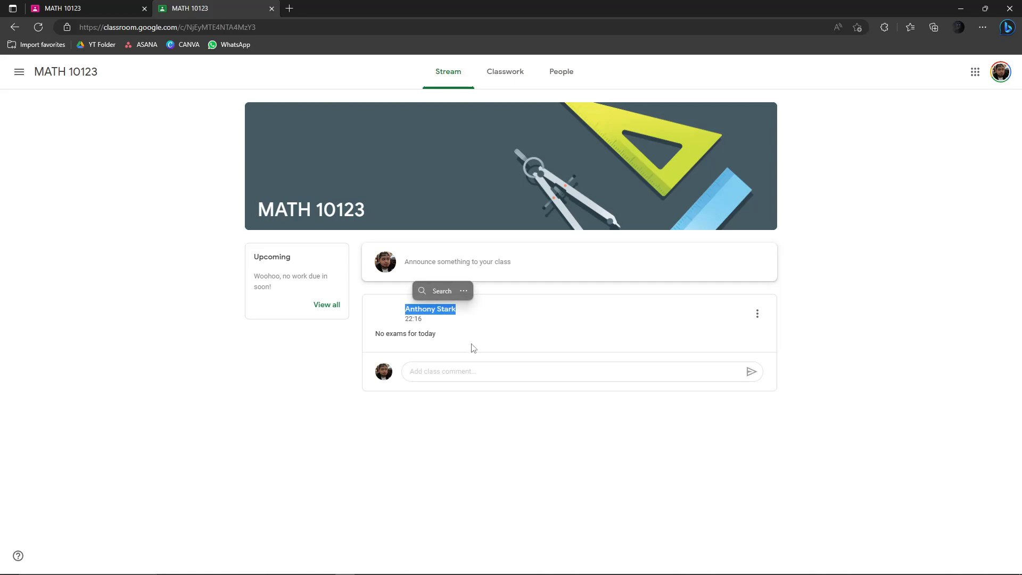
{"action": "left_click", "coordinate": [486, 337]}
{"action": "key", "text": "ctrl+Tab"}
- Compare the teacher and student class views, then open the teacher's Grades page
{"action": "left_click", "coordinate": [208, 6]}
{"action": "left_click", "coordinate": [114, 7]}
{"action": "left_click", "coordinate": [179, 7]}
{"action": "left_click", "coordinate": [114, 6]}
{"action": "left_click", "coordinate": [223, 7]}
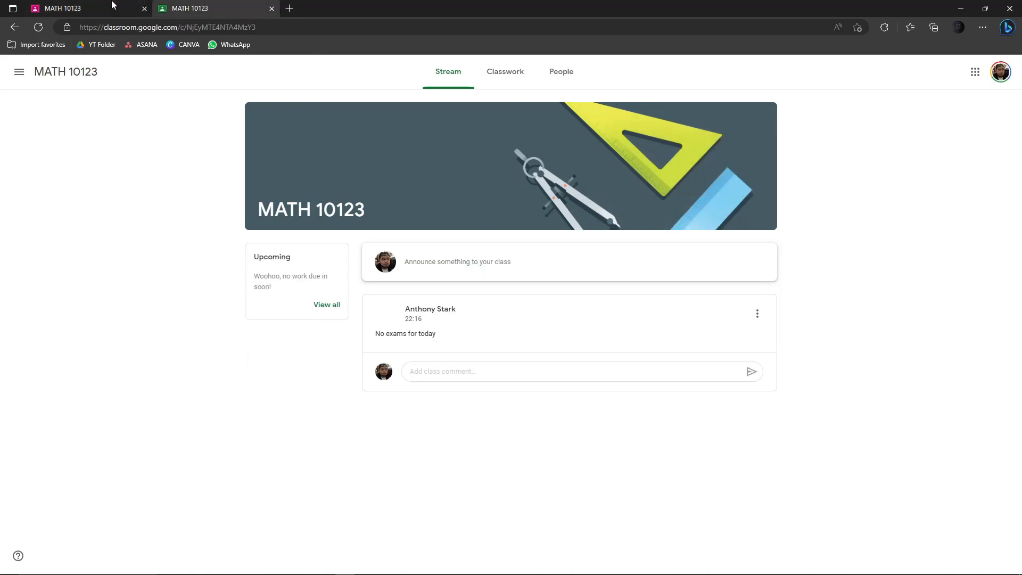
{"action": "left_click", "coordinate": [112, 6]}
{"action": "left_click", "coordinate": [235, 6]}
{"action": "left_click", "coordinate": [112, 6]}
{"action": "left_click", "coordinate": [198, 7]}
{"action": "left_click", "coordinate": [82, 6]}
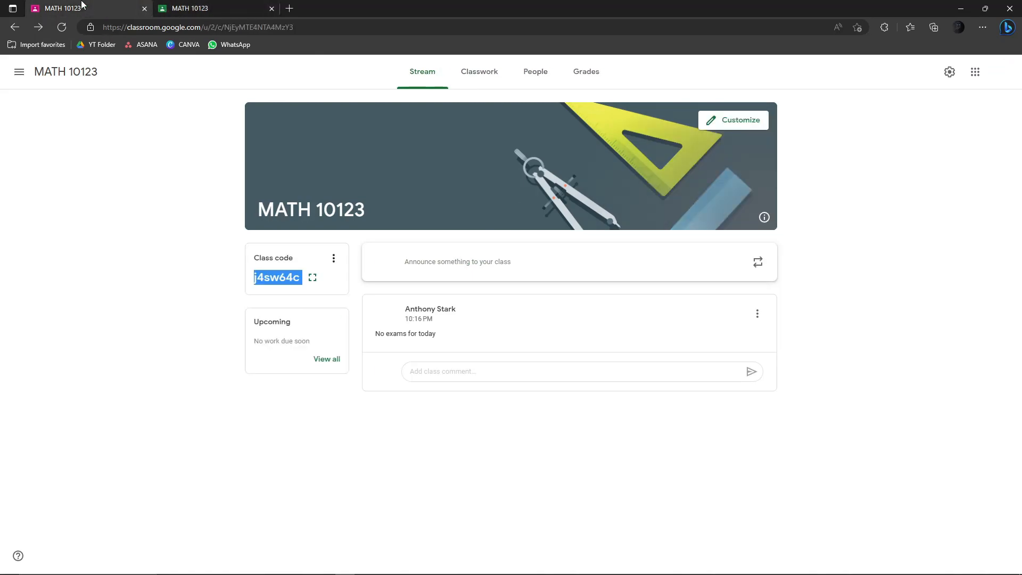
{"action": "left_click", "coordinate": [185, 282]}
{"action": "left_click", "coordinate": [604, 68]}
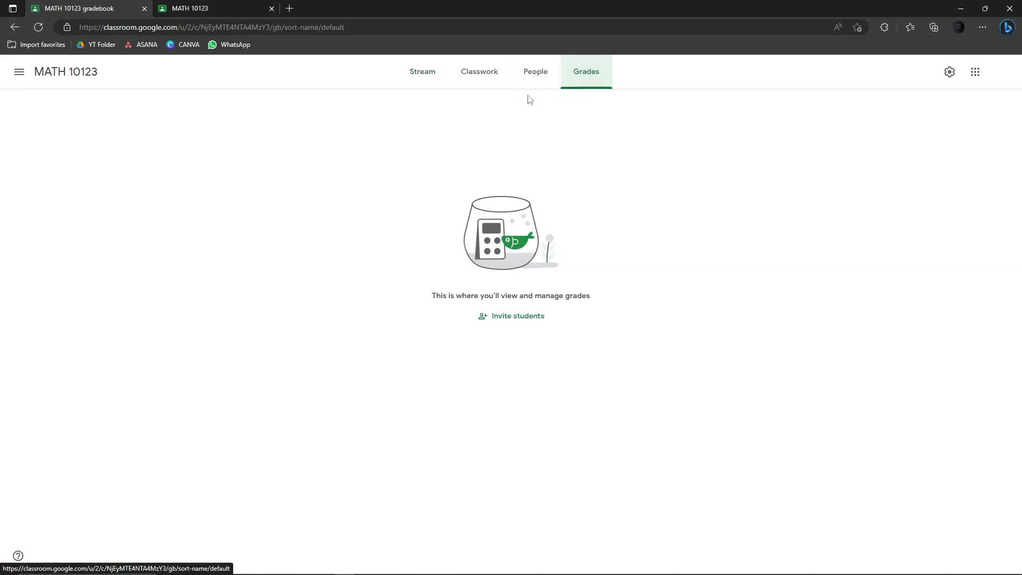
- Glance at the student view, then visit Grades, People and Classwork and open the Create menu
{"action": "key", "text": "ctrl+Tab"}
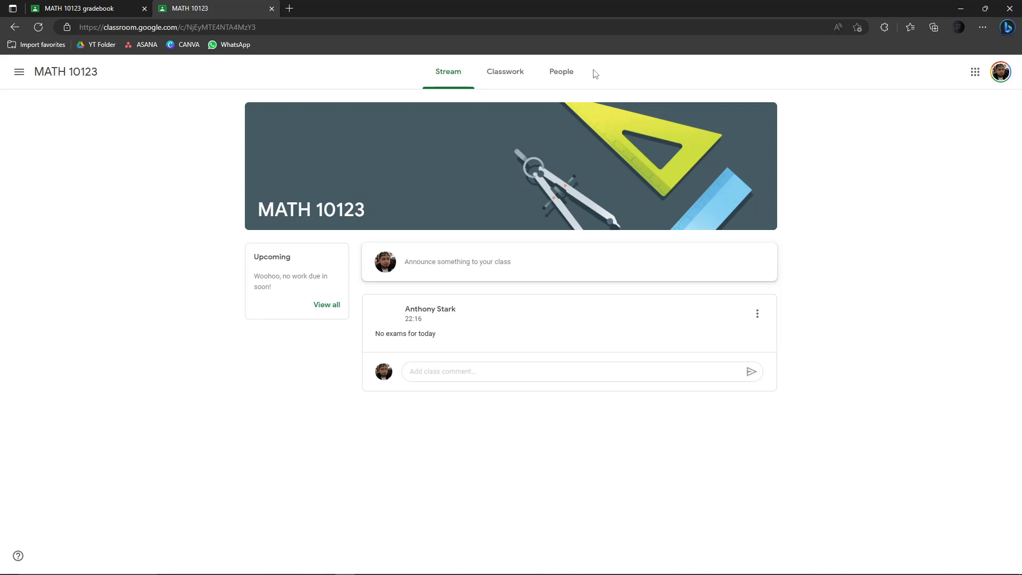
{"action": "left_click", "coordinate": [113, 8]}
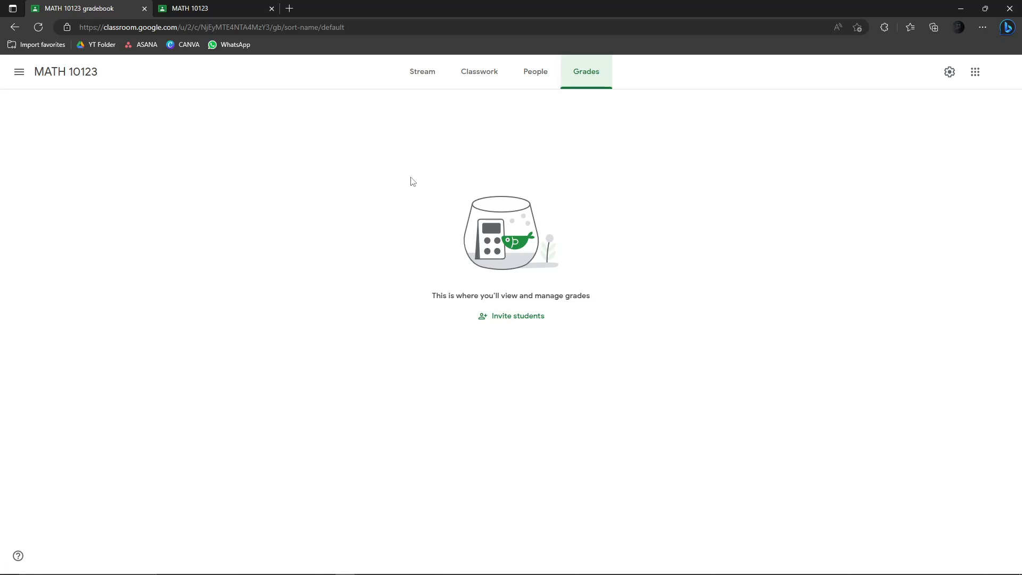
{"action": "left_click", "coordinate": [534, 75]}
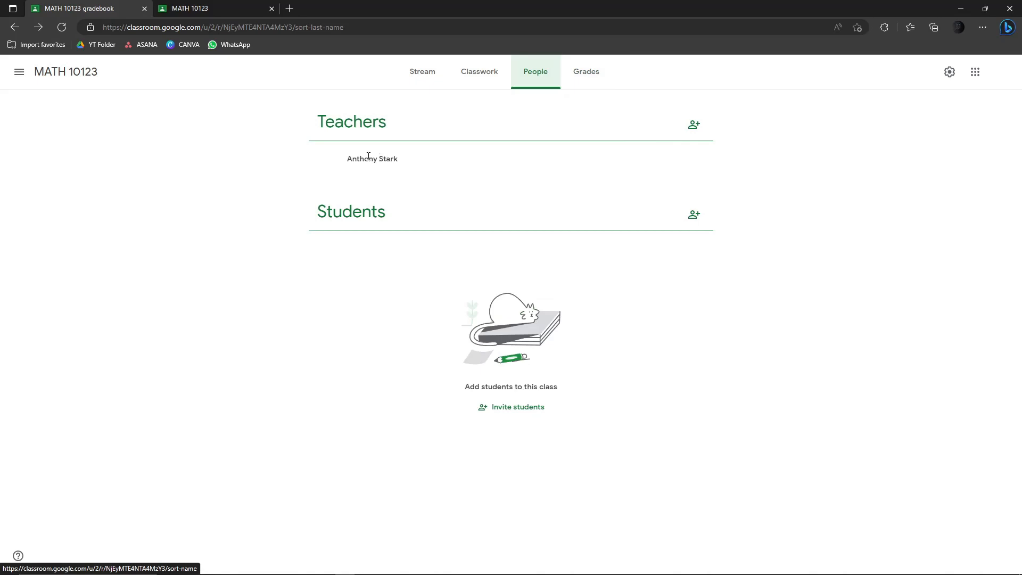
{"action": "left_click", "coordinate": [483, 75]}
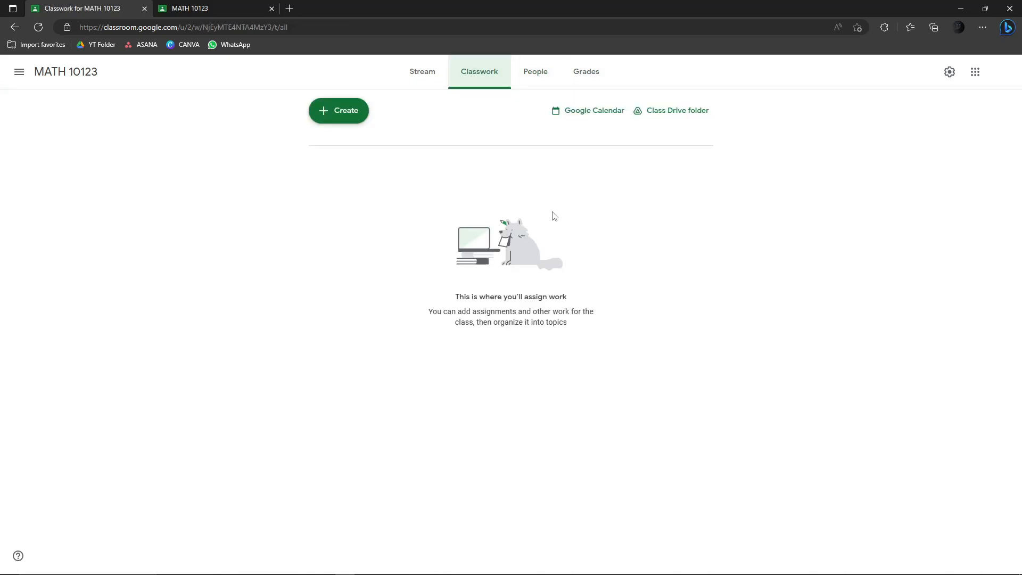
{"action": "left_click", "coordinate": [327, 111]}
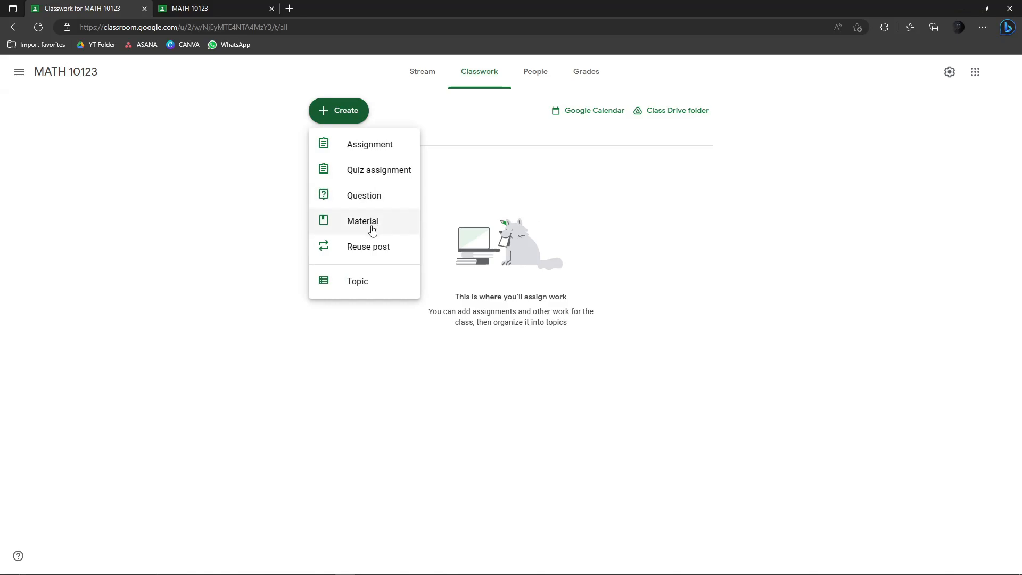
- Start a new assignment, keeping it for MATH 10123 only rather than Science 101
{"action": "left_click", "coordinate": [362, 145]}
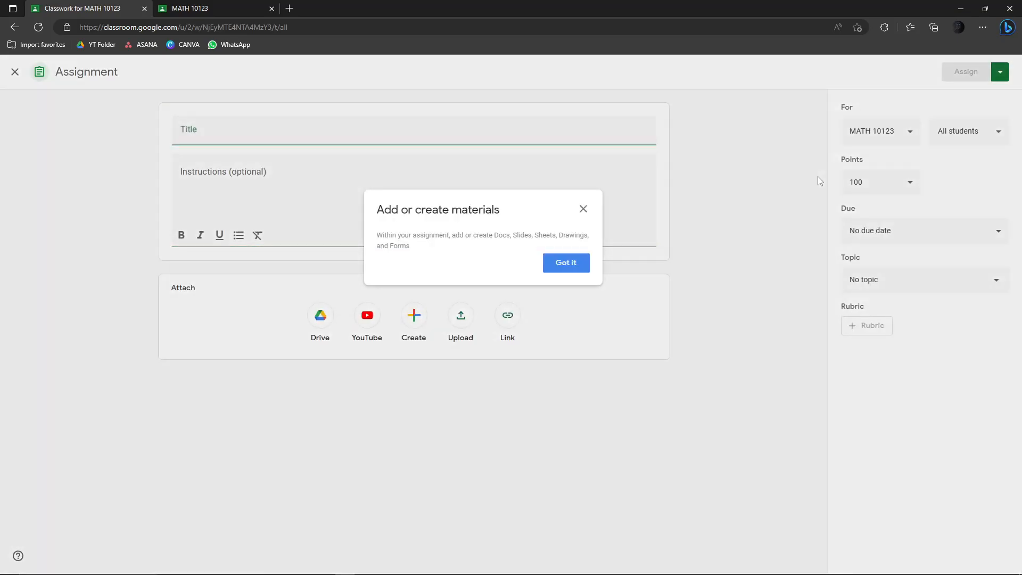
{"action": "left_click", "coordinate": [580, 263]}
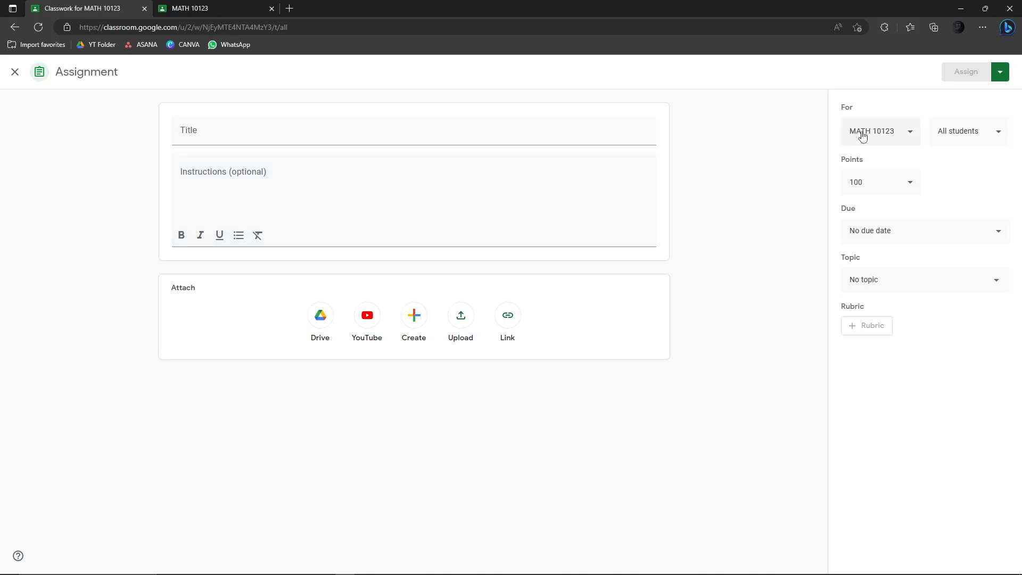
{"action": "left_click", "coordinate": [912, 138]}
{"action": "left_click", "coordinate": [857, 196]}
{"action": "left_click", "coordinate": [856, 195]}
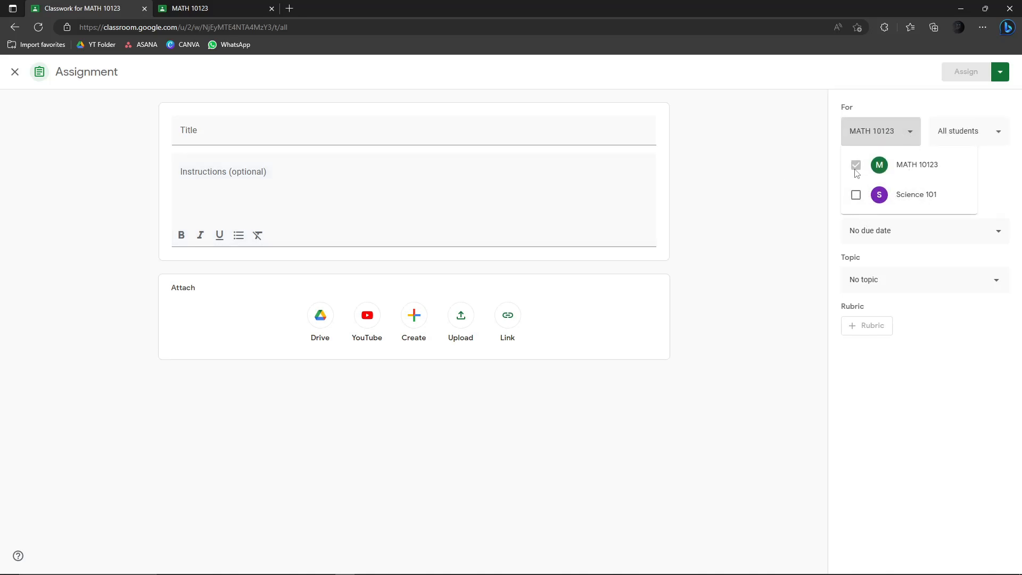
{"action": "left_click", "coordinate": [804, 149]}
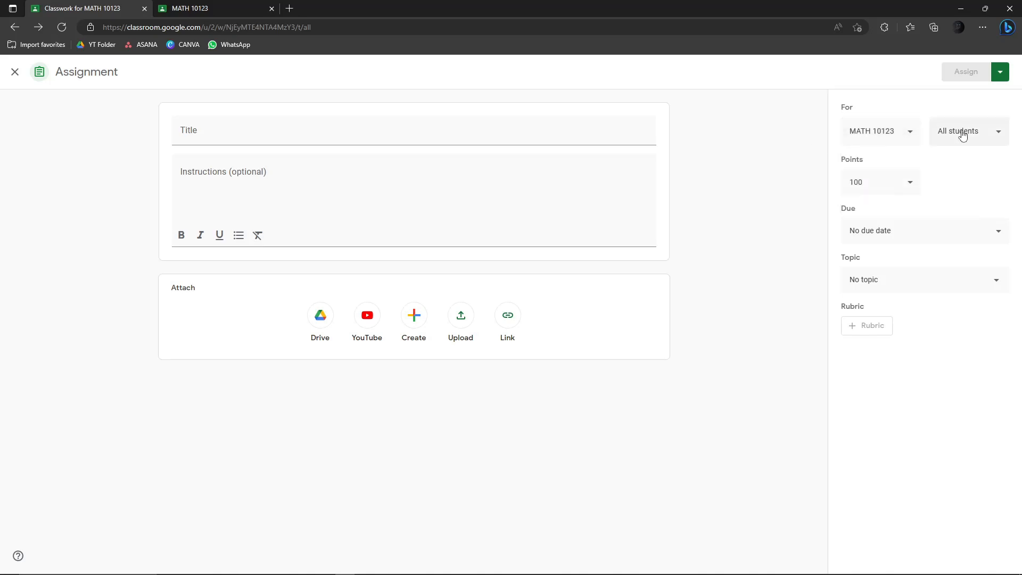
- Keep All students as recipients and set the assignment to 10 points
{"action": "left_click", "coordinate": [994, 140]}
{"action": "left_click", "coordinate": [997, 139]}
{"action": "left_click", "coordinate": [997, 137]}
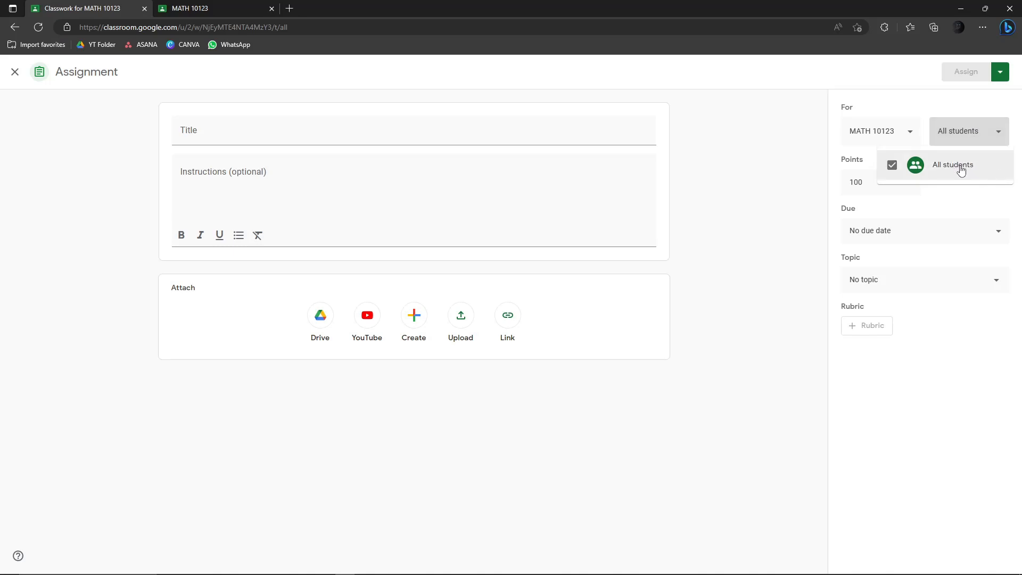
{"action": "left_click", "coordinate": [1002, 140]}
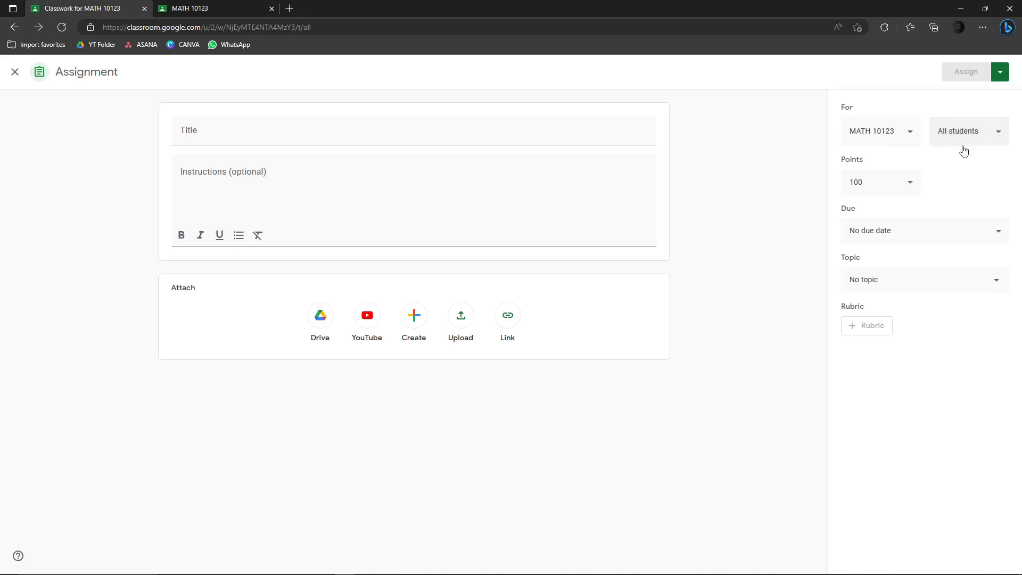
{"action": "left_click", "coordinate": [912, 184]}
{"action": "left_click", "coordinate": [876, 219]}
{"action": "left_click_drag", "start_coordinate": [890, 187], "coordinate": [825, 184]}
{"action": "type", "text": "10"}
{"action": "left_click", "coordinate": [774, 197]}
- Set the assignment's due date to Wed, May 31
{"action": "left_click", "coordinate": [999, 237]}
{"action": "left_click", "coordinate": [926, 271]}
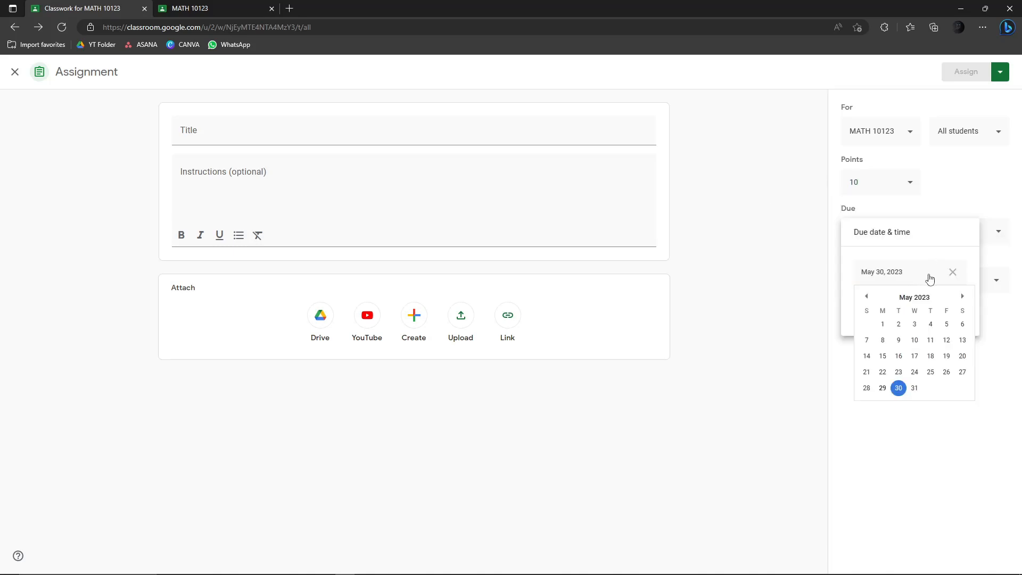
{"action": "left_click", "coordinate": [915, 389]}
{"action": "left_click", "coordinate": [728, 279]}
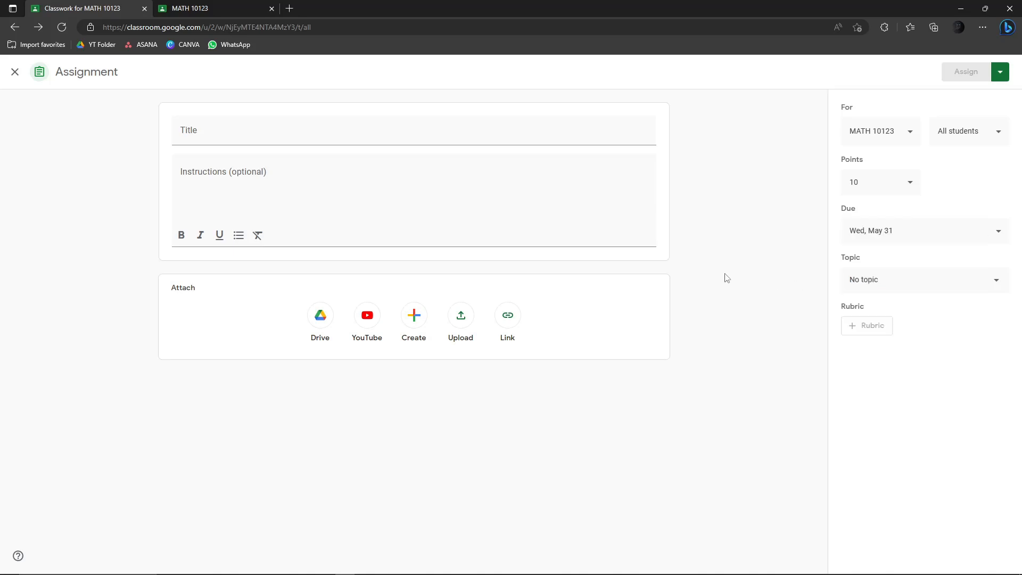
- Create and assign the topic Pythagorean Theorem
{"action": "left_click", "coordinate": [997, 280]}
{"action": "left_click", "coordinate": [910, 339]}
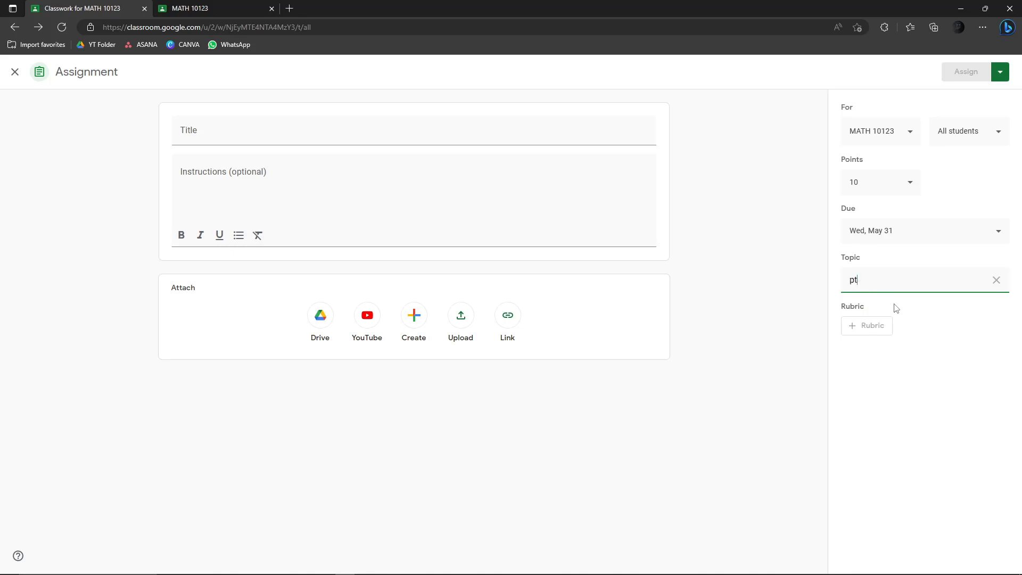
{"action": "type", "text": "pythagorean"}
{"action": "left_click", "coordinate": [880, 322]}
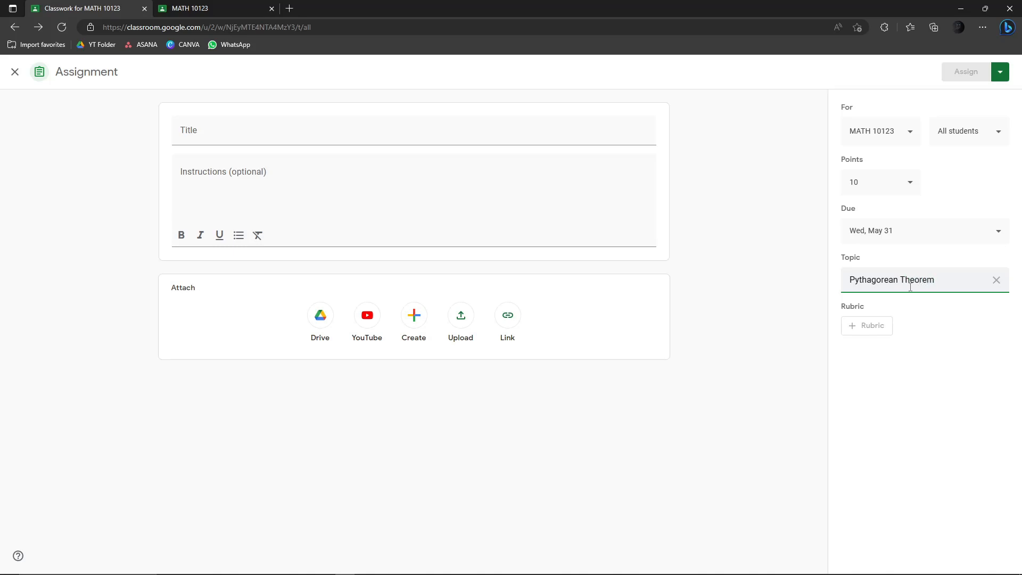
{"action": "left_click", "coordinate": [929, 355]}
{"action": "left_click", "coordinate": [198, 128]}
- Title the assignment 'Assignment # 1' with the instruction 'Answer these questions.'
{"action": "type", "text": "Assigne"}
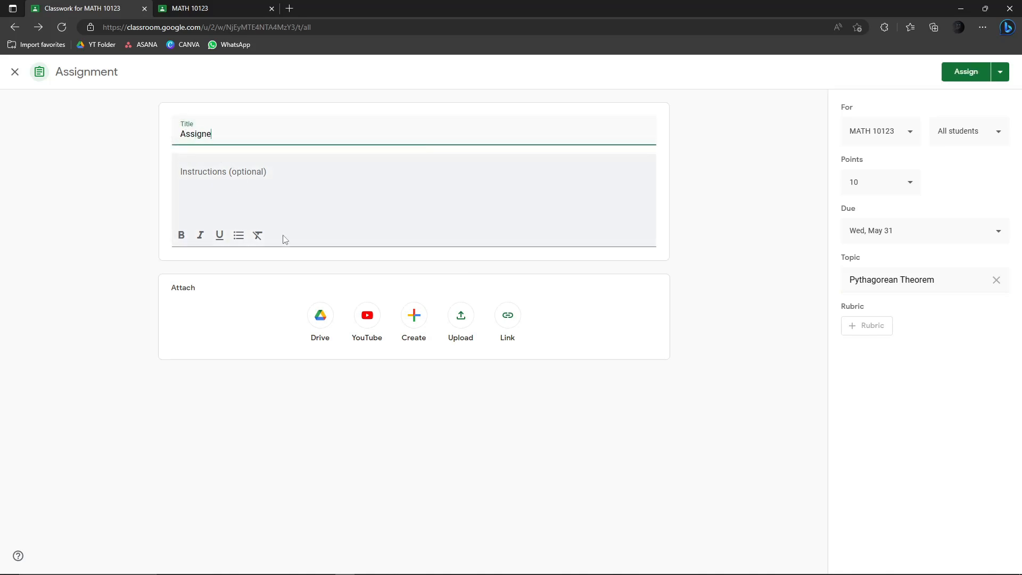
{"action": "type", "text": "ment"}
{"action": "key", "text": "Tab"}
{"action": "type", "text": "Answer the4se questions."}
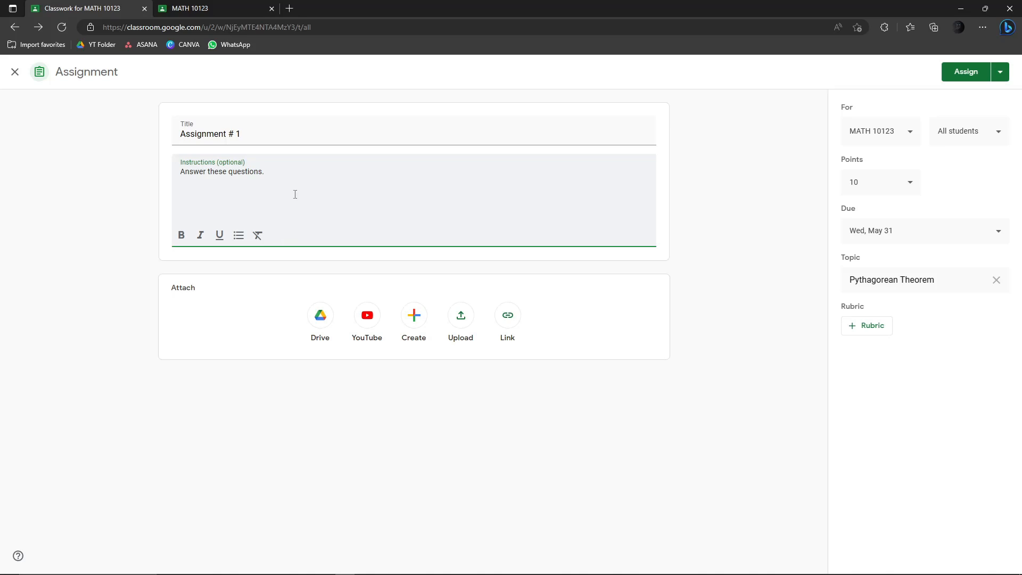
{"action": "left_click_drag", "start_coordinate": [292, 196], "coordinate": [118, 181]}
{"action": "left_click", "coordinate": [303, 179]}
- Add the question line '1. What is Pythagorean Theorem.' below the instructions
{"action": "key", "text": "Return"}
{"action": "type", "text": "1. we"}
{"action": "key", "text": "BackSpace"}
{"action": "type", "text": "ha"}
{"action": "key", "text": "BackSpace"}
{"action": "key", "text": "BackSpace"}
{"action": "key", "text": "BackSpace"}
{"action": "type", "text": "Whats"}
{"action": "key", "text": "BackSpace"}
{"action": "type", "text": "is Pythagorean THe"}
{"action": "key", "text": "BackSpace"}
{"action": "key", "text": "BackSpace"}
{"action": "type", "text": "h"}
- Add numbered lines 2, 3, 4 and 5 below the first question
{"action": "key", "text": "Return"}
{"action": "type", "text": "2"}
{"action": "key", "text": "BackSpace"}
{"action": "key", "text": "BackSpace"}
{"action": "type", "text": "2"}
{"action": "key", "text": "Return"}
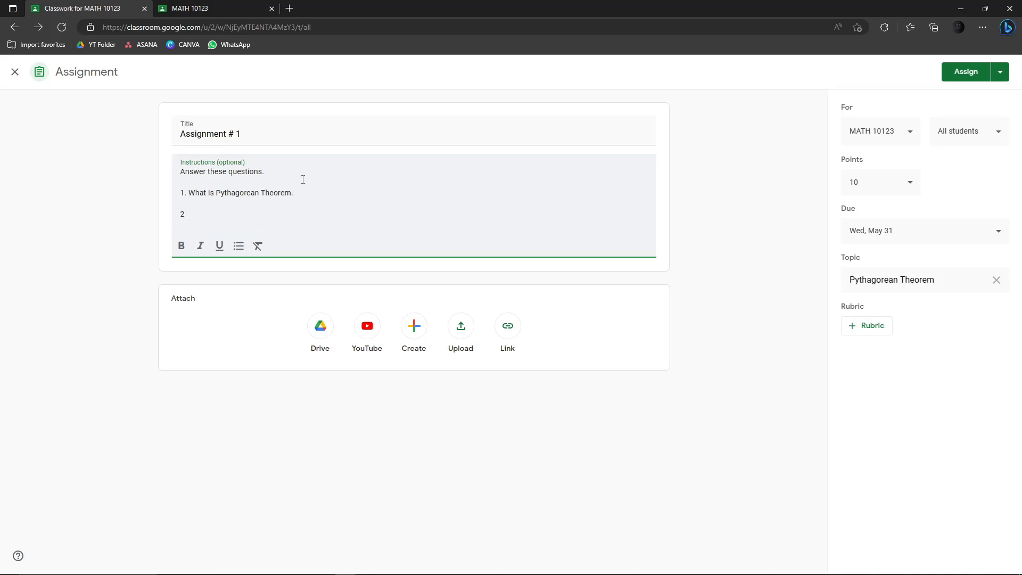
{"action": "key", "text": "Return"}
{"action": "type", "text": "3"}
{"action": "key", "text": "Return"}
{"action": "key", "text": "Return"}
{"action": "type", "text": "4"}
{"action": "key", "text": "Return"}
{"action": "key", "text": "Return"}
{"action": "type", "text": "5"}
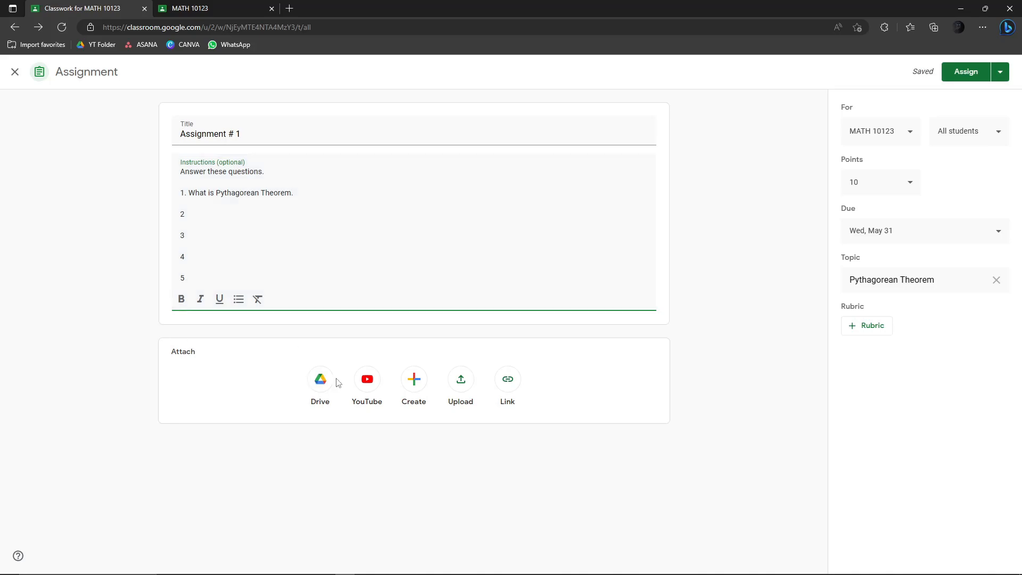
- Open the Google Drive and Upload attachment pickers and close both without attaching anything
{"action": "left_click", "coordinate": [321, 379]}
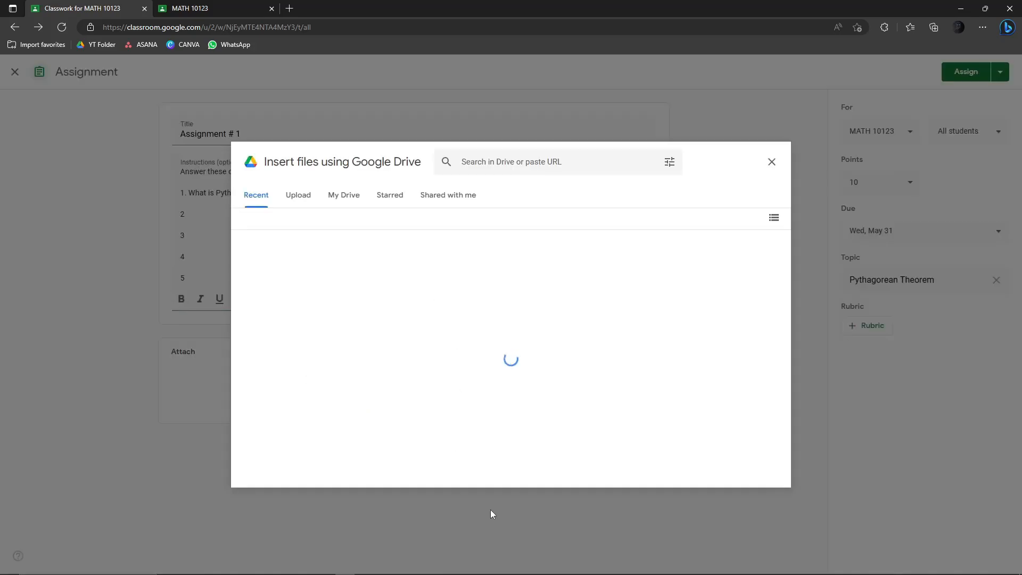
{"action": "left_click", "coordinate": [773, 163]}
{"action": "left_click", "coordinate": [463, 379]}
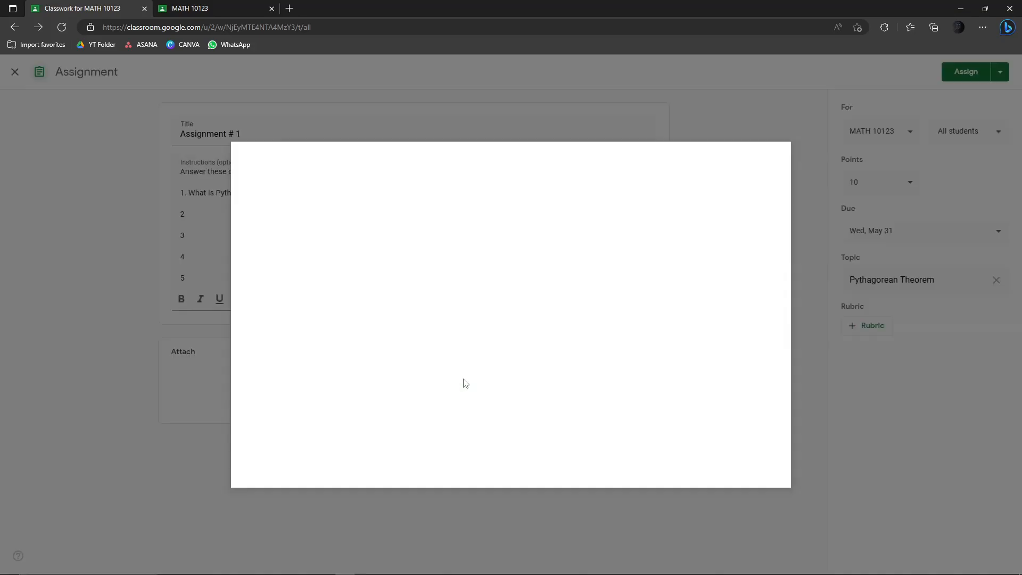
{"action": "left_click", "coordinate": [773, 162]}
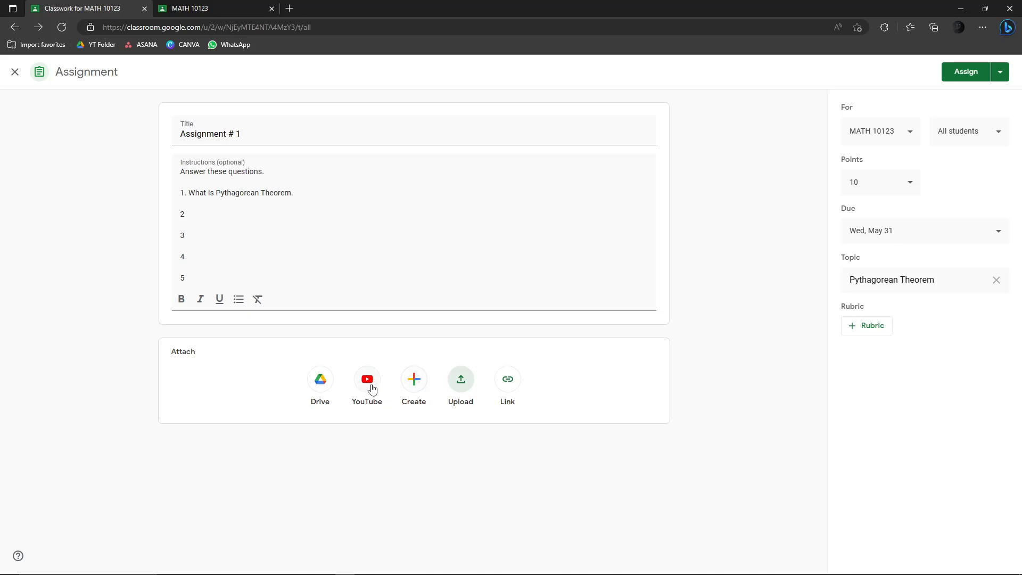
- Review the posting options and assign Assignment # 1 to the class
{"action": "left_click_drag", "start_coordinate": [185, 267], "coordinate": [129, 207]}
{"action": "left_click", "coordinate": [155, 191]}
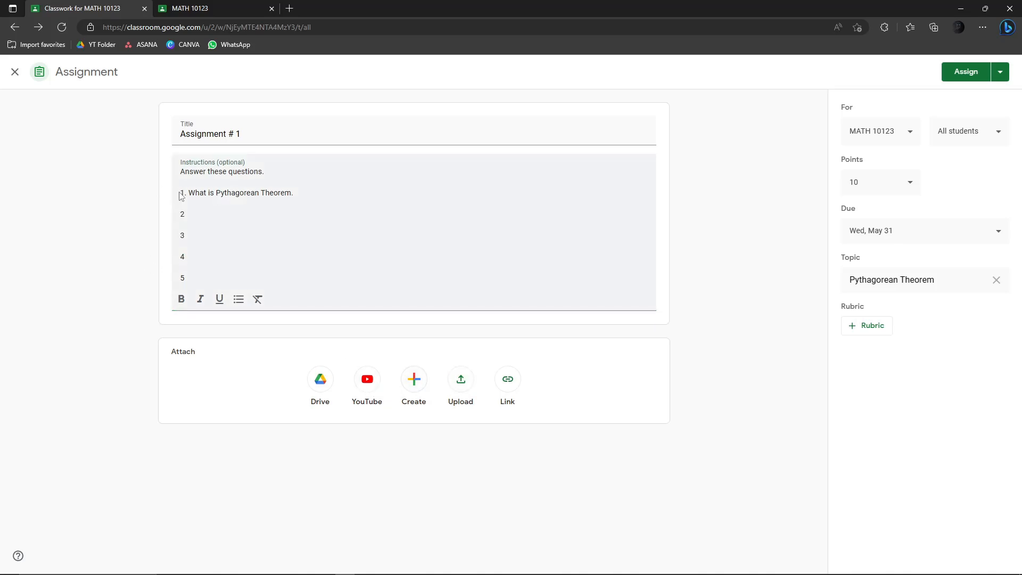
{"action": "left_click", "coordinate": [701, 181]}
{"action": "left_click", "coordinate": [1000, 75]}
{"action": "left_click", "coordinate": [842, 75]}
{"action": "left_click", "coordinate": [962, 74]}
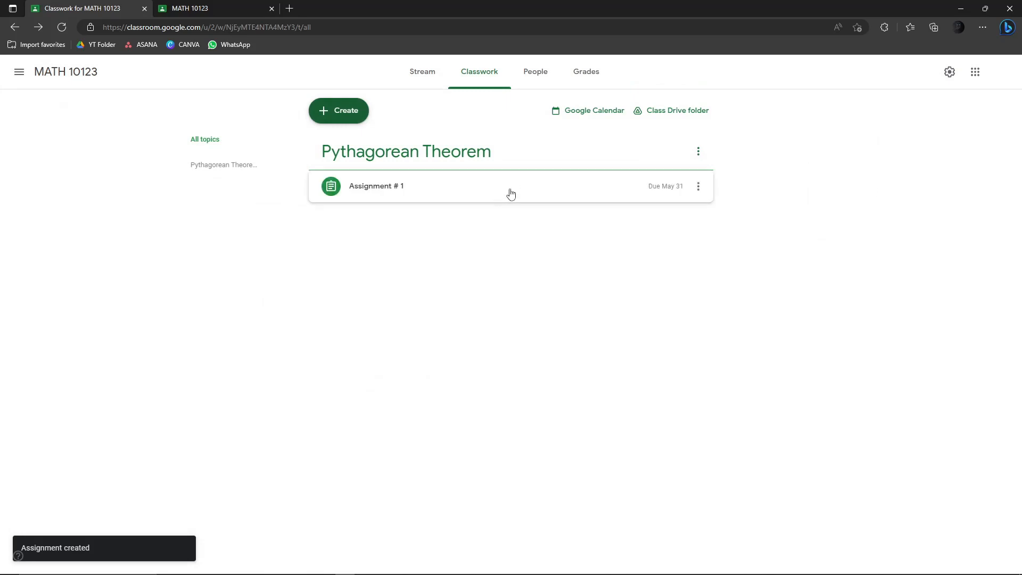
- Switch to the MATH 10123 Stream to see the Assignment # 1 post
{"action": "left_click", "coordinate": [424, 71]}
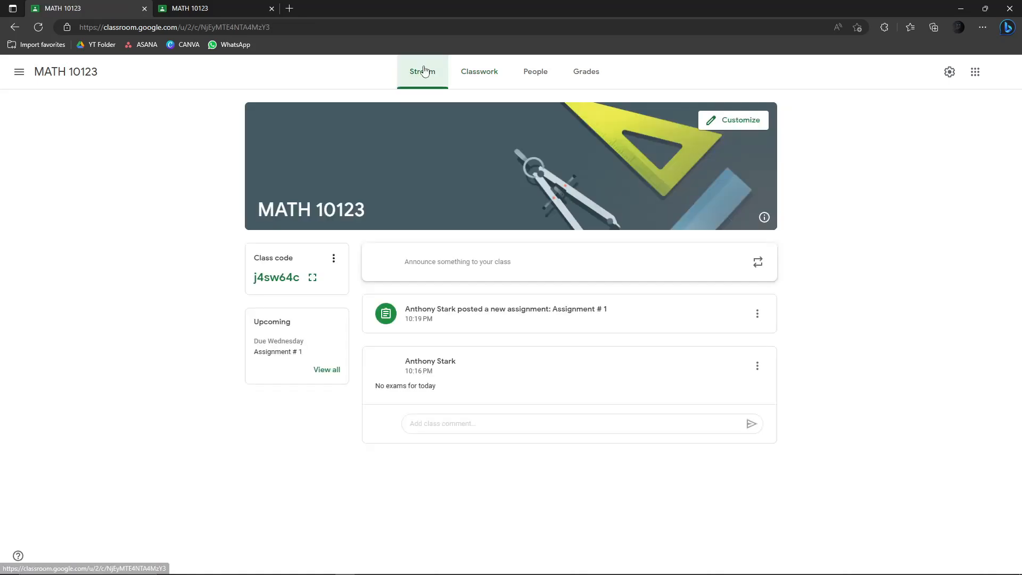
- In the student account, reload the class and open Assignment # 1 from the upcoming work list
{"action": "left_click", "coordinate": [248, 7]}
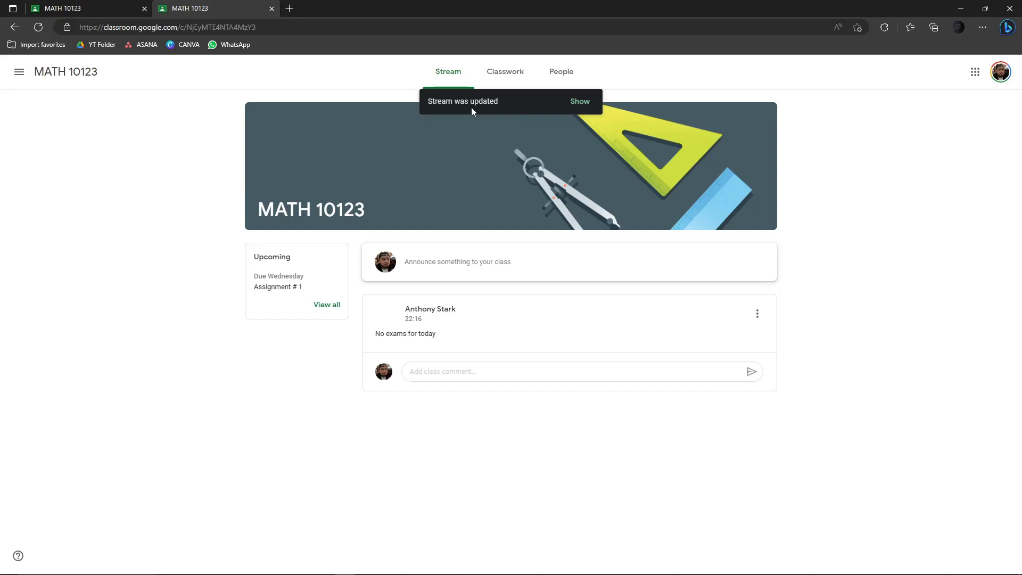
{"action": "left_click", "coordinate": [38, 28]}
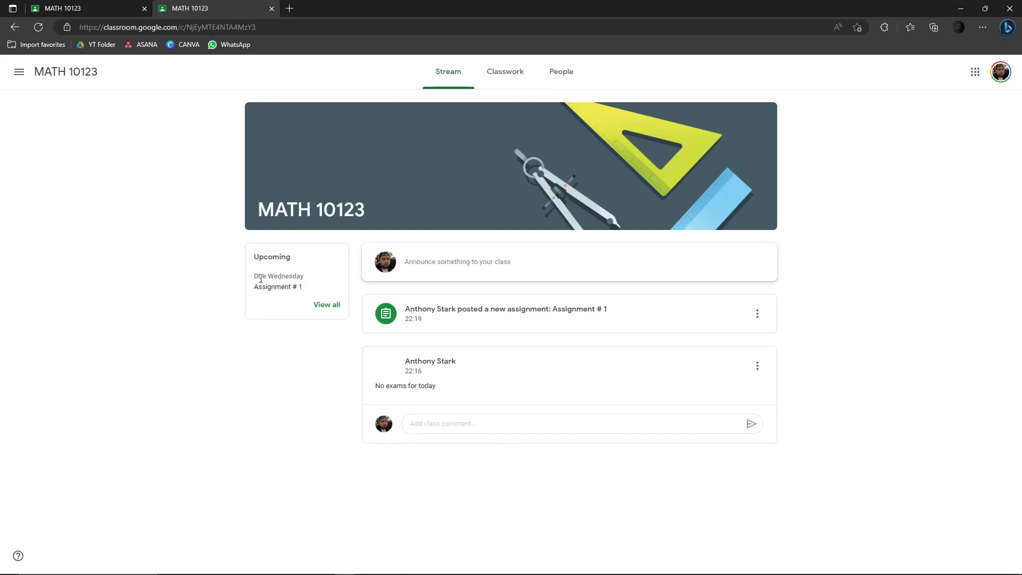
{"action": "left_click", "coordinate": [335, 304]}
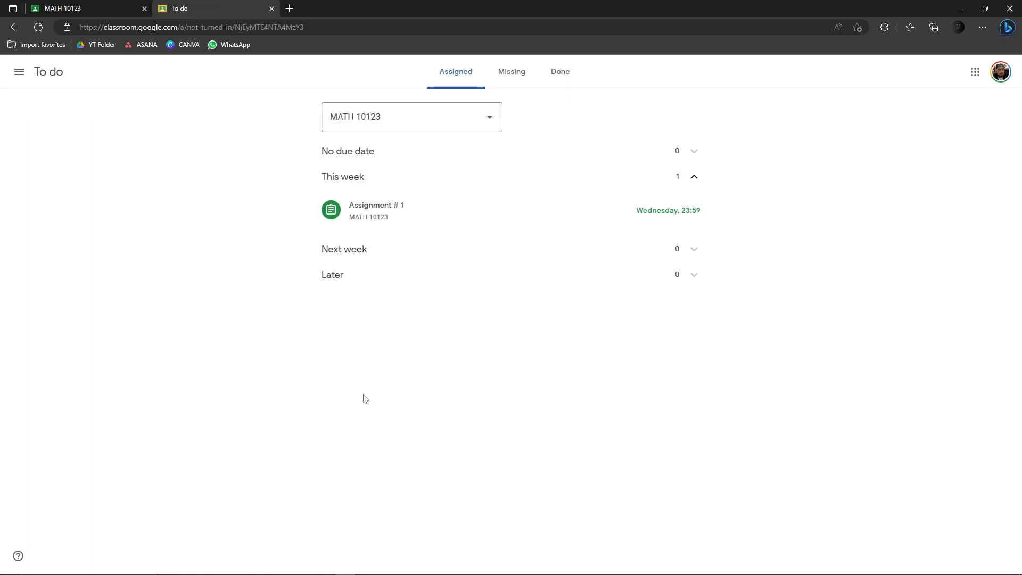
{"action": "left_click", "coordinate": [355, 214]}
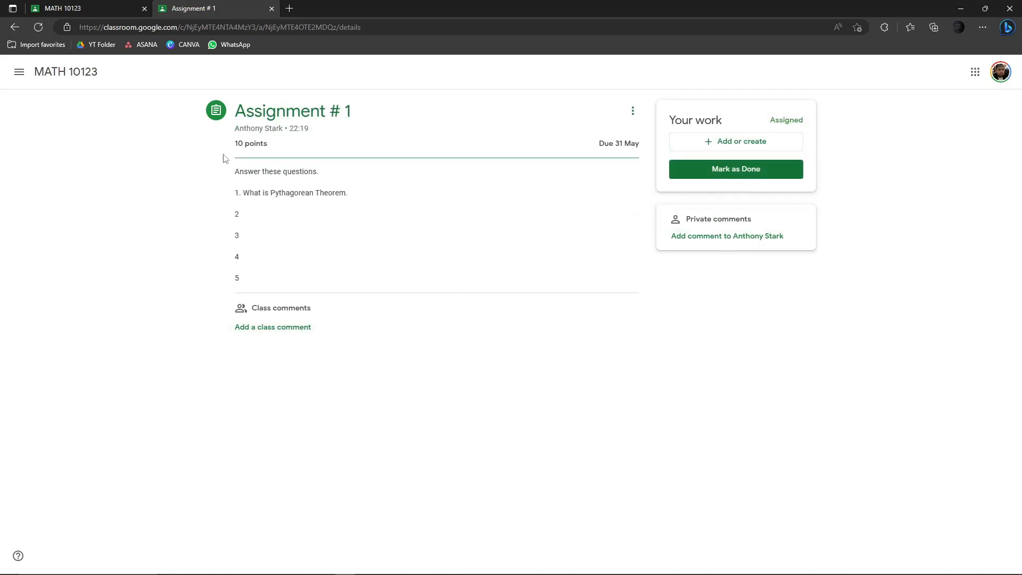
- Start a class comment on Assignment # 1, then delete the draft
{"action": "left_click", "coordinate": [288, 330]}
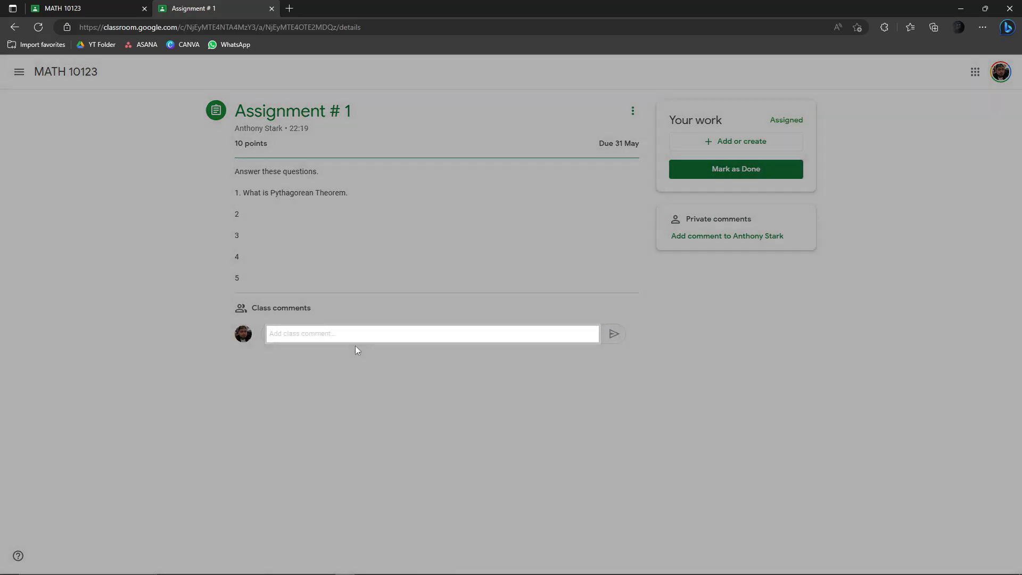
{"action": "left_click", "coordinate": [354, 341]}
{"action": "type", "text": "This is really good"}
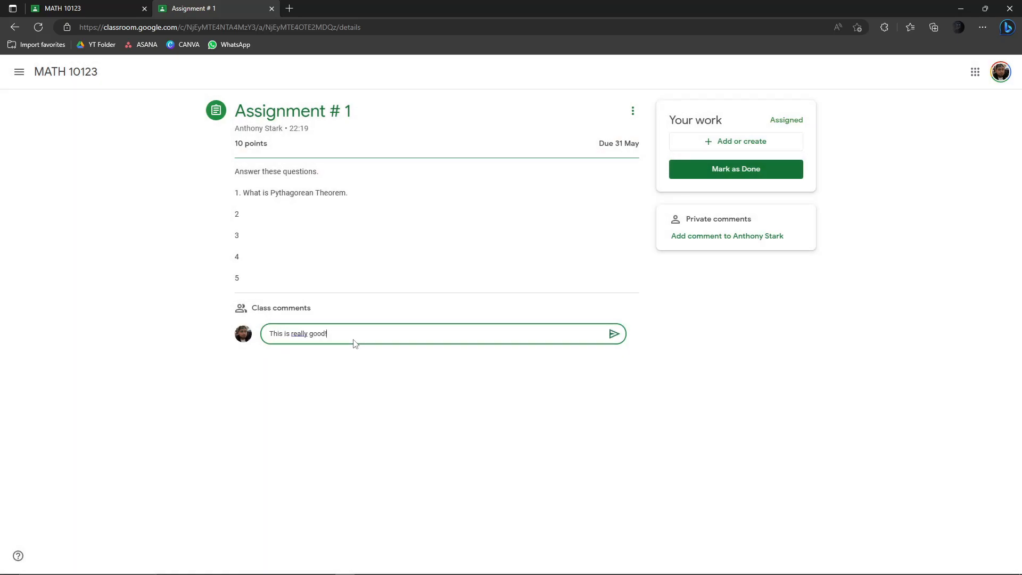
{"action": "key", "text": "ctrl+a"}
{"action": "key", "text": "BackSpace"}
- Send a private comment 'H' to the teacher and bring up the Add or create options
{"action": "left_click", "coordinate": [727, 238]}
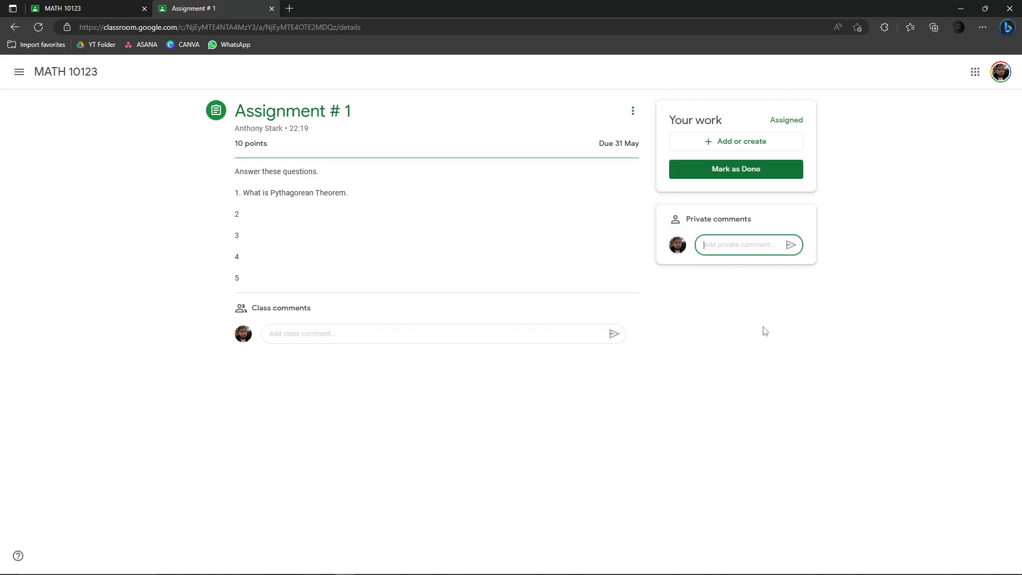
{"action": "type", "text": "Hi Sir"}
{"action": "left_click", "coordinate": [791, 245]}
{"action": "left_click", "coordinate": [353, 339]}
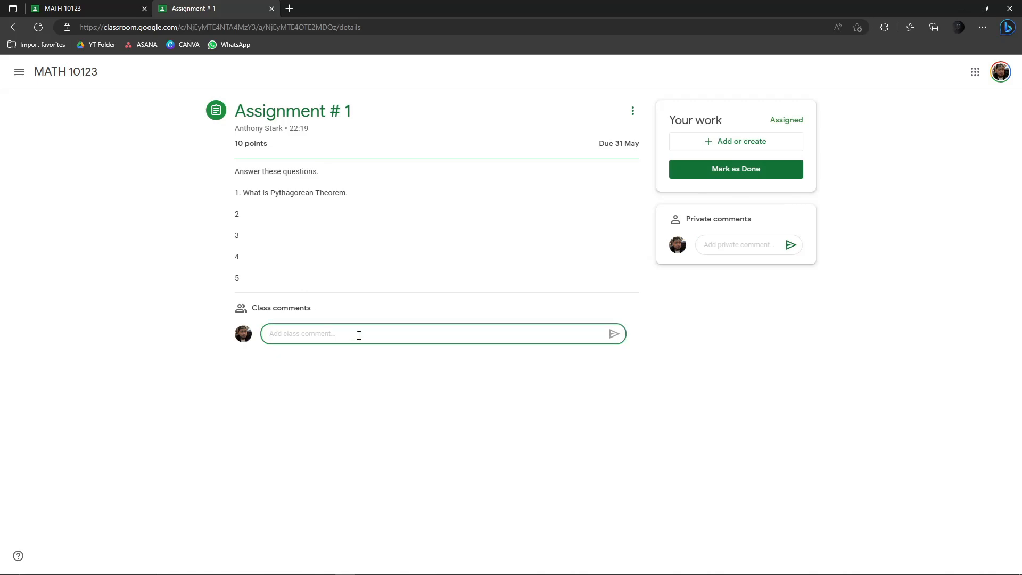
{"action": "left_click", "coordinate": [724, 252]}
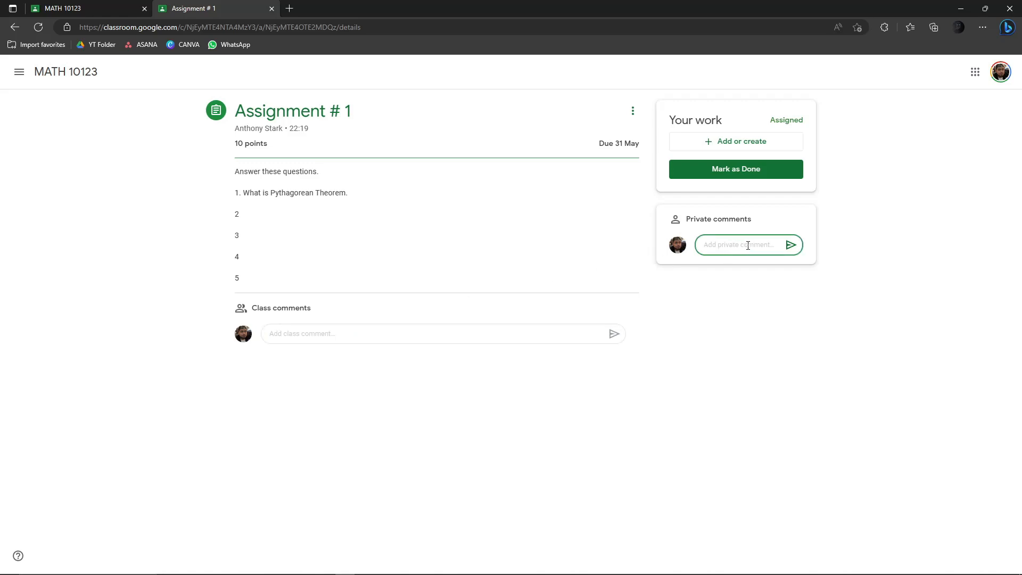
{"action": "left_click", "coordinate": [713, 143]}
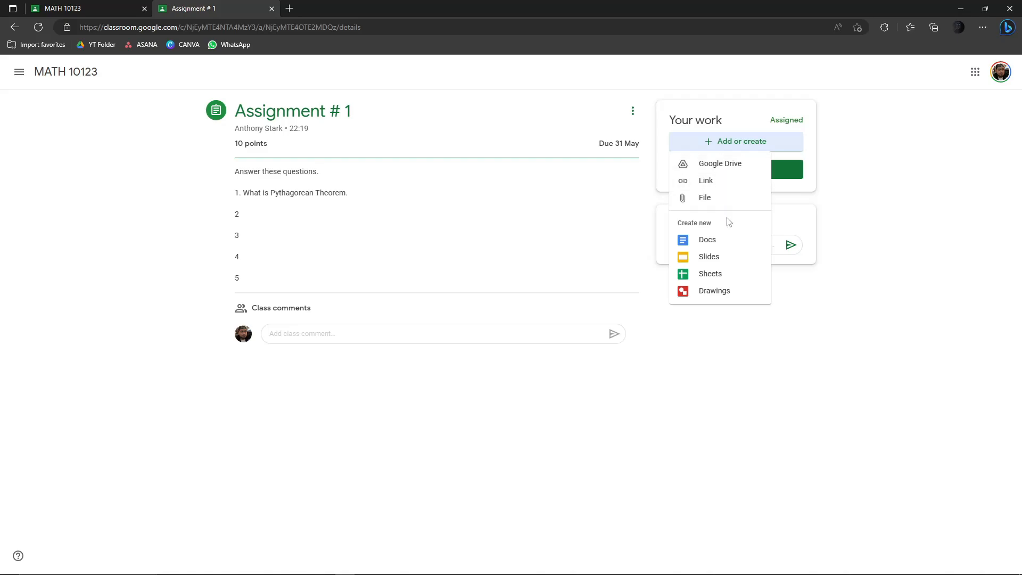
- Close the add-work menu and mark Assignment # 1 as done with no attachments
{"action": "left_click", "coordinate": [922, 152]}
{"action": "left_click", "coordinate": [737, 171]}
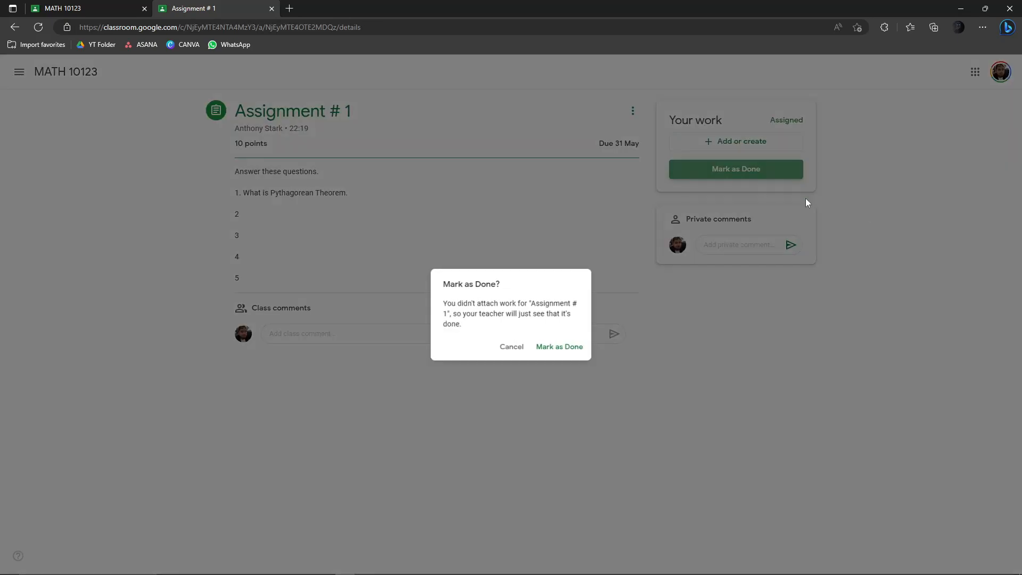
{"action": "left_click", "coordinate": [545, 349]}
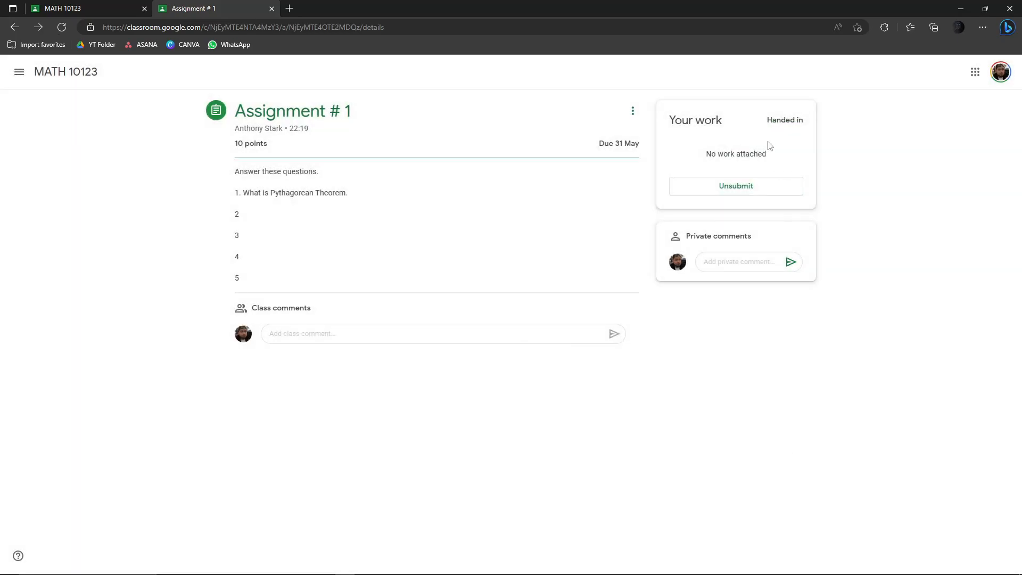
- Check the Handed in status on the student's assignment page
{"action": "left_click_drag", "start_coordinate": [766, 120], "coordinate": [818, 120]}
{"action": "scroll", "coordinate": [928, 175], "scroll_direction": "up", "scroll_amount": 5}
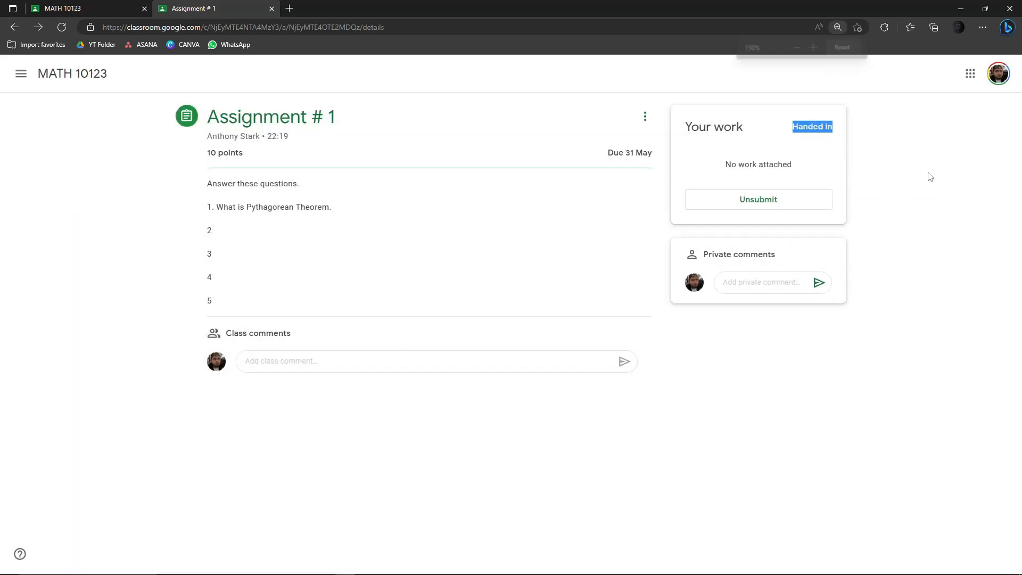
{"action": "scroll", "coordinate": [666, 399], "scroll_direction": "down", "scroll_amount": 2}
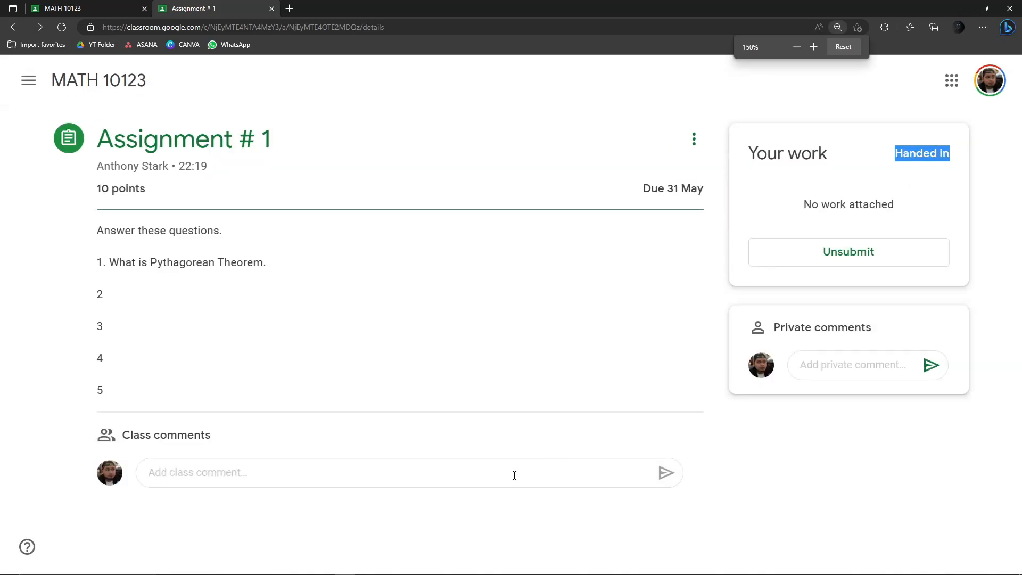
{"action": "scroll", "coordinate": [621, 527], "scroll_direction": "up", "scroll_amount": 1}
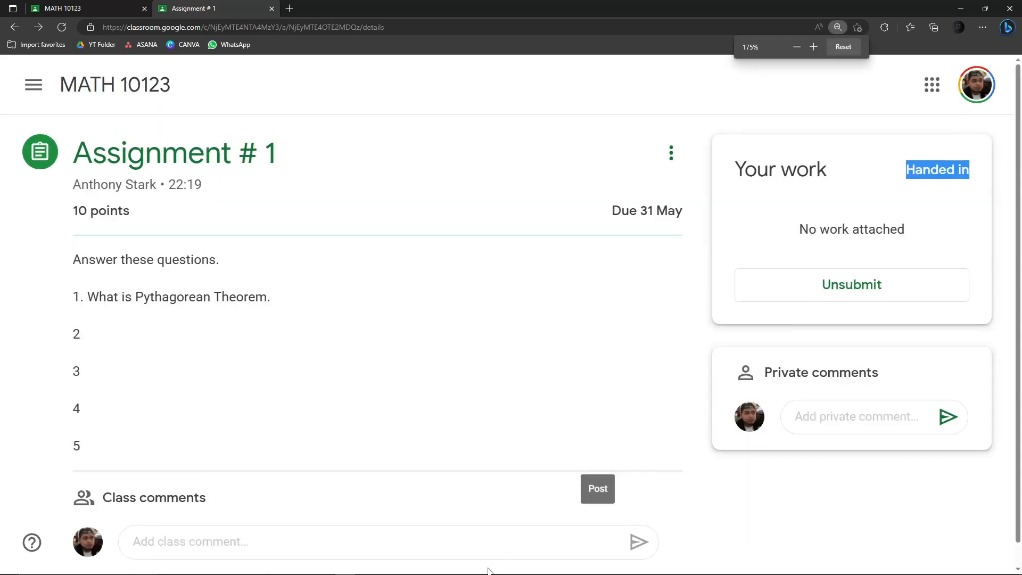
{"action": "left_click_drag", "start_coordinate": [905, 174], "coordinate": [978, 170]}
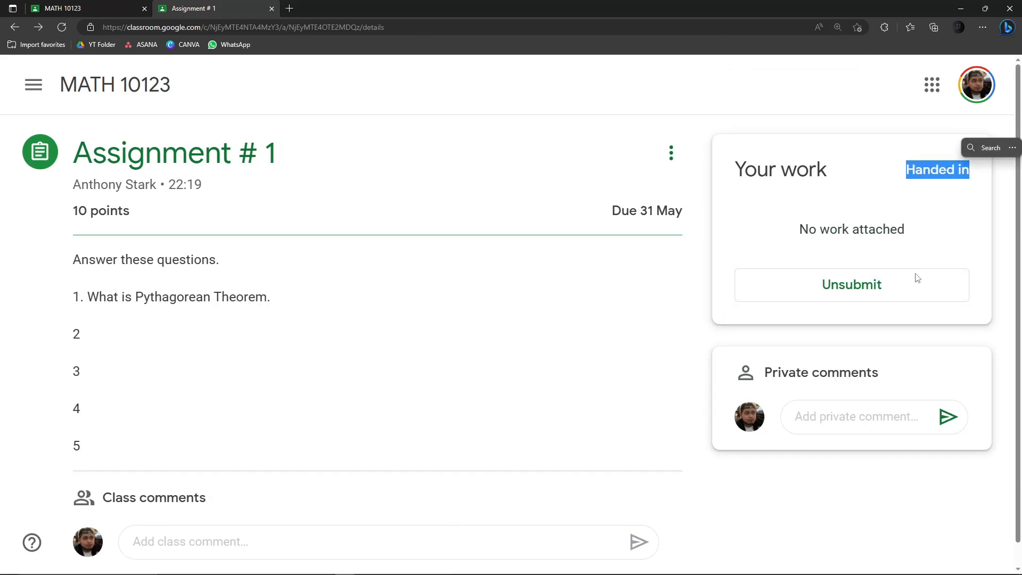
{"action": "scroll", "coordinate": [917, 278], "scroll_direction": "down", "scroll_amount": 2}
{"action": "scroll", "coordinate": [869, 102], "scroll_direction": "down", "scroll_amount": 2}
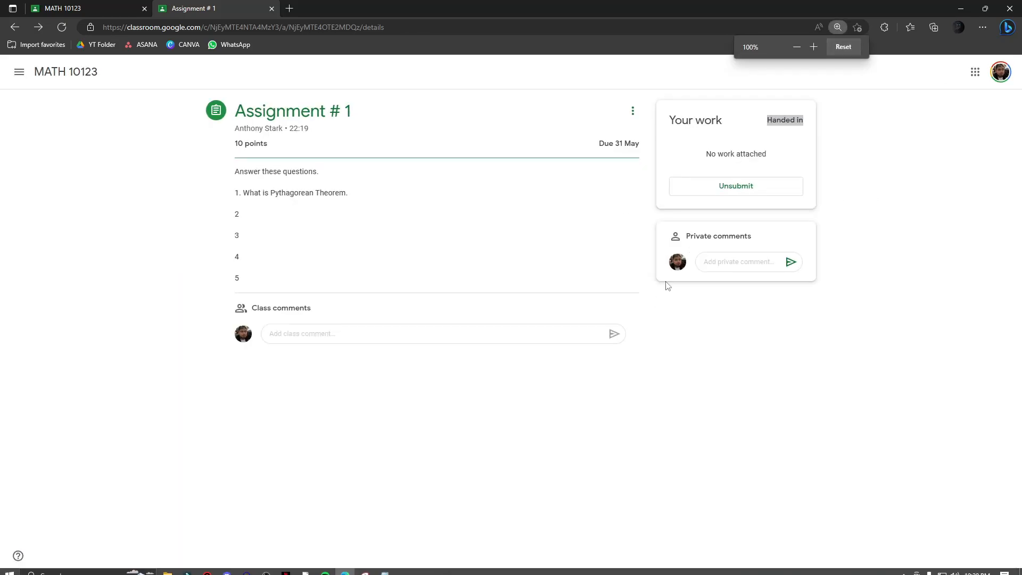
- Unsubmit Assignment # 1 and confirm, then return to the assignment page
{"action": "left_click", "coordinate": [751, 193]}
{"action": "left_click", "coordinate": [569, 350]}
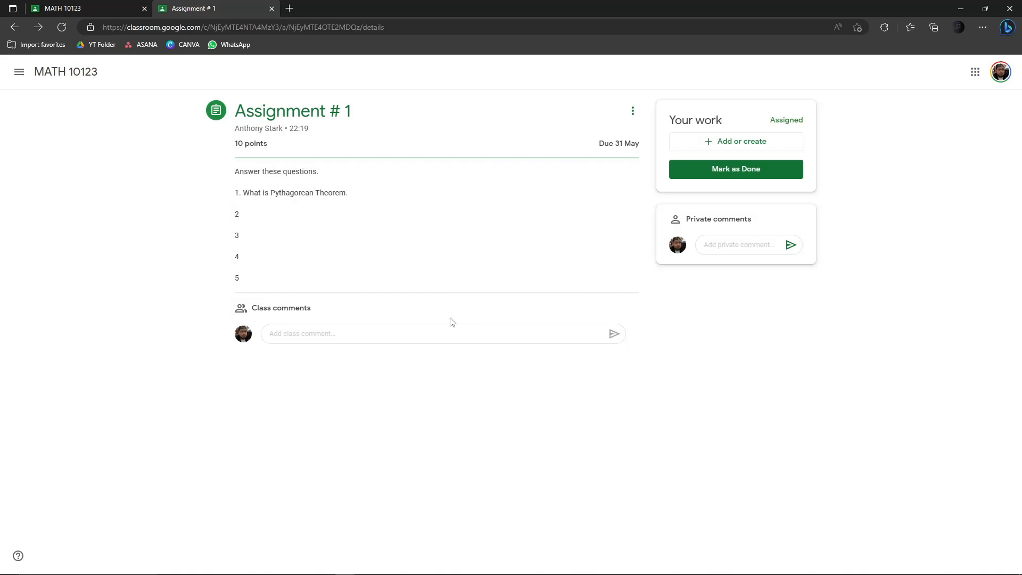
{"action": "left_click", "coordinate": [86, 7]}
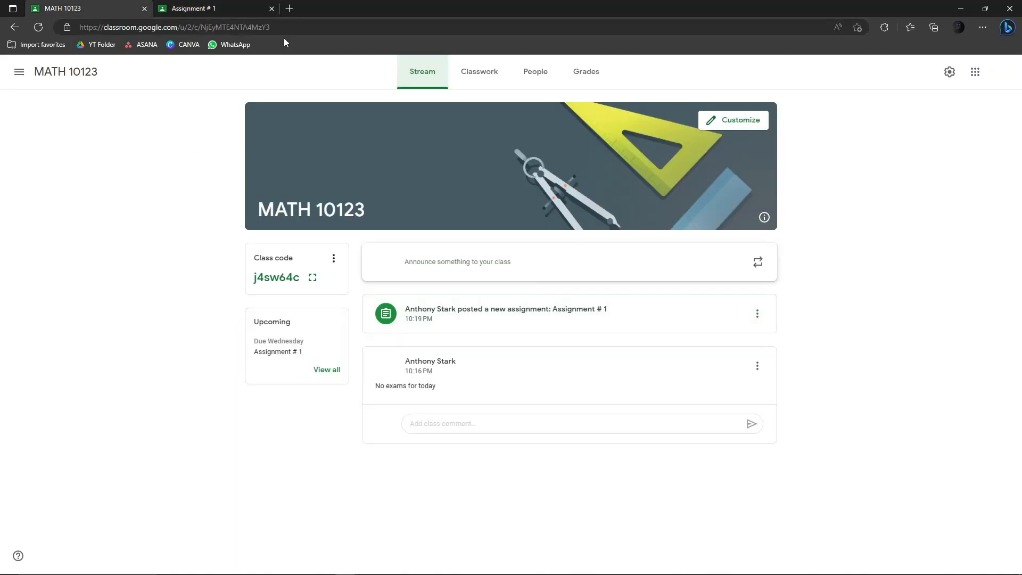
{"action": "left_click", "coordinate": [207, 7]}
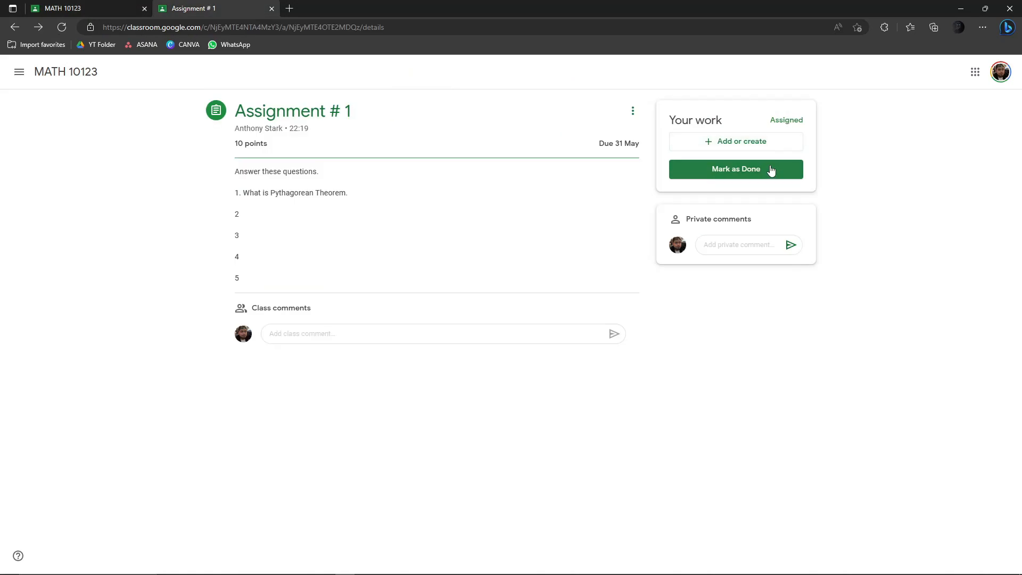
- Mark Assignment # 1 as done again, then reload the teacher's MATH 10123 stream
{"action": "left_click", "coordinate": [770, 164]}
{"action": "left_click", "coordinate": [583, 351]}
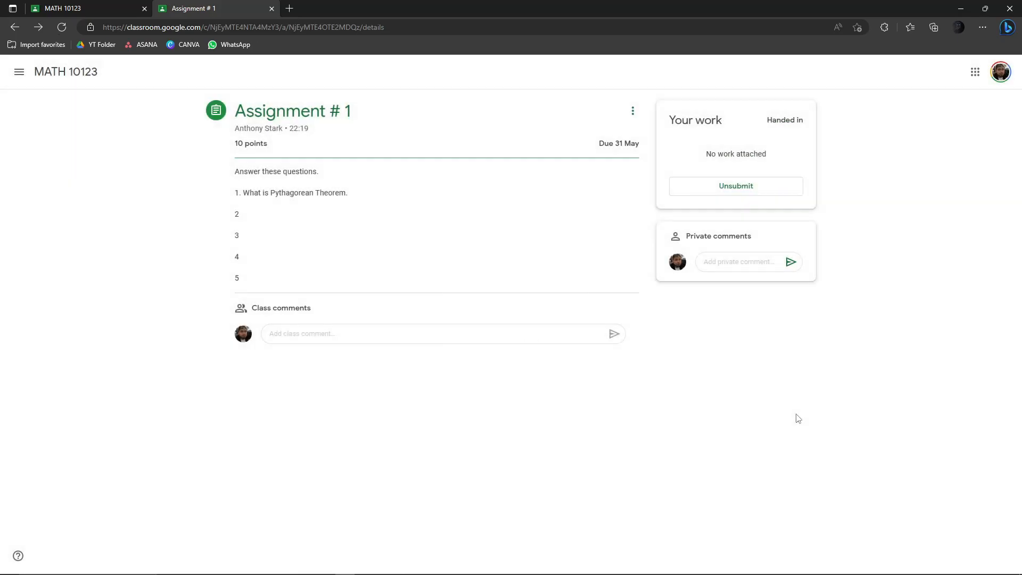
{"action": "left_click", "coordinate": [90, 7]}
{"action": "left_click", "coordinate": [39, 27]}
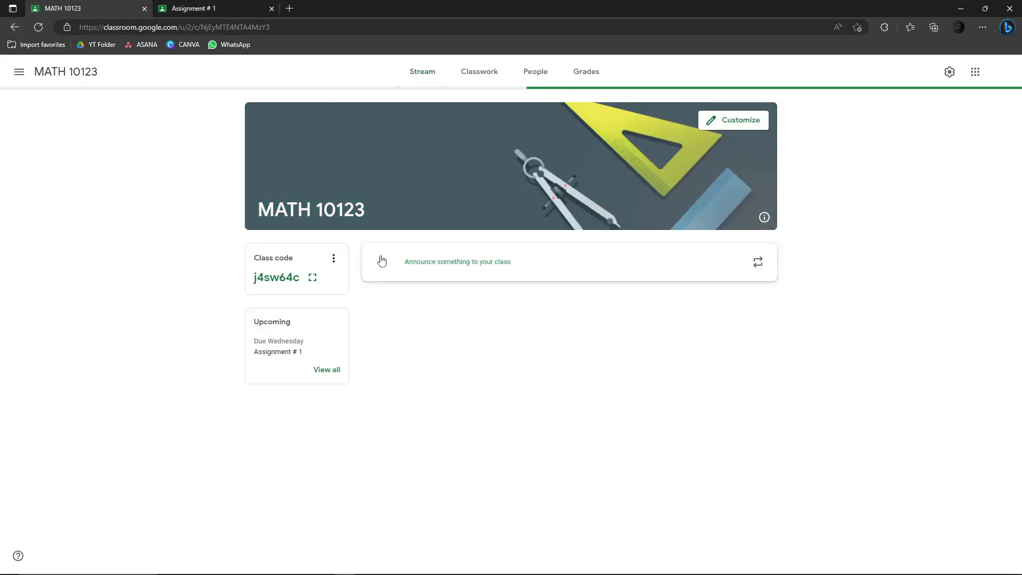
- As teacher, open Assignment # 1 student work, filter to Turned in, and select the student's submission
{"action": "left_click", "coordinate": [566, 313]}
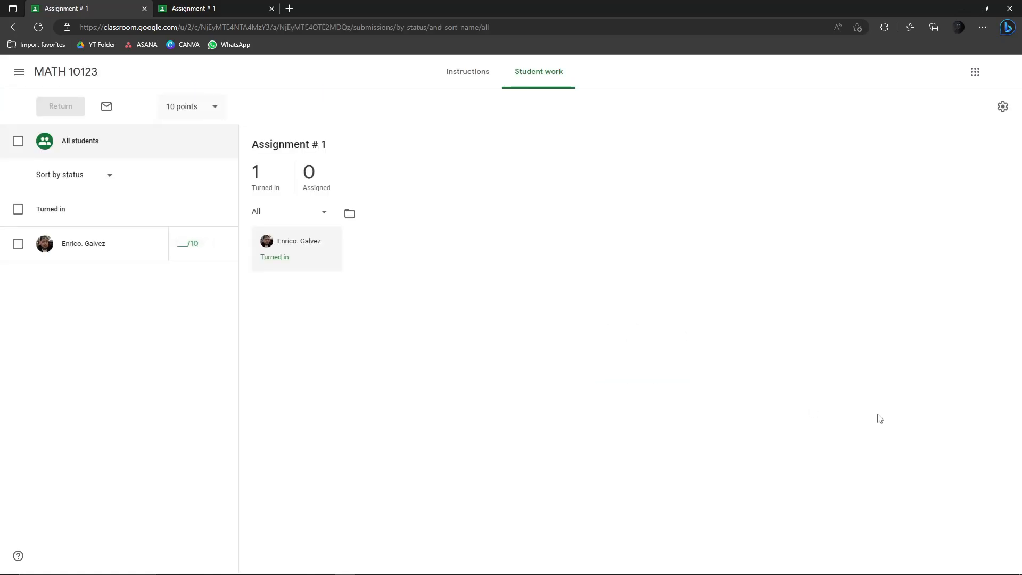
{"action": "left_click", "coordinate": [262, 179]}
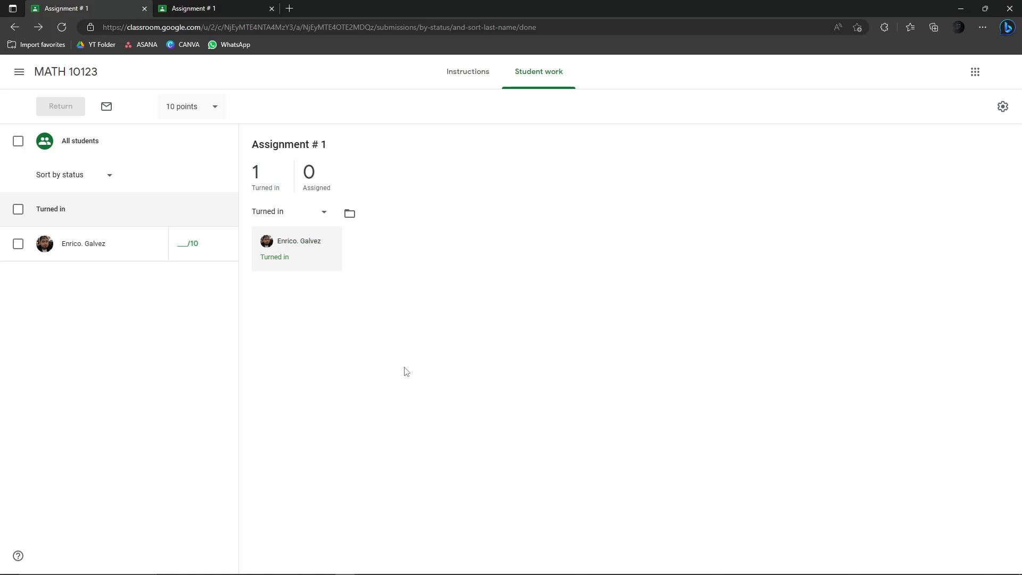
{"action": "left_click", "coordinate": [187, 246]}
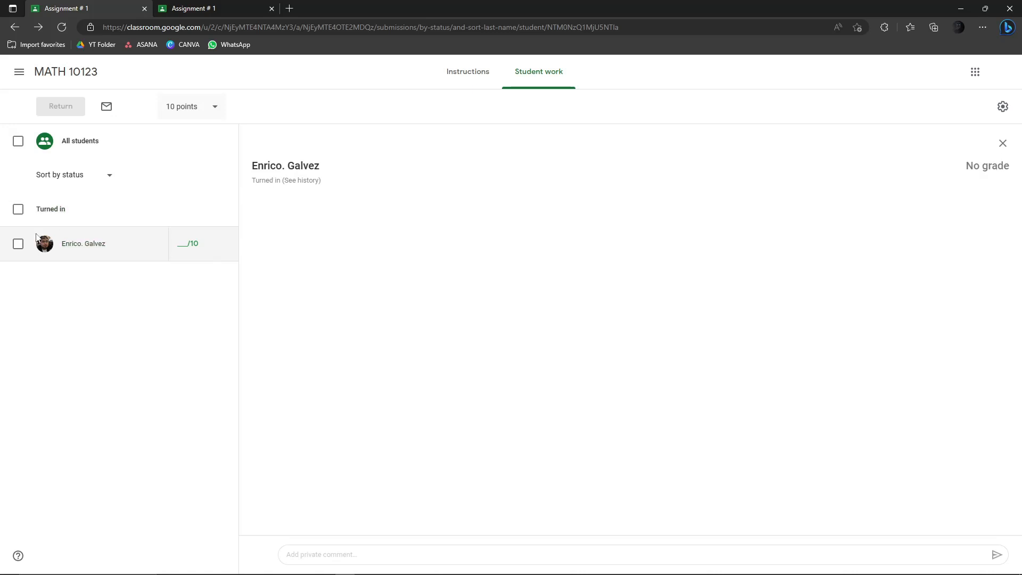
{"action": "left_click", "coordinate": [18, 244]}
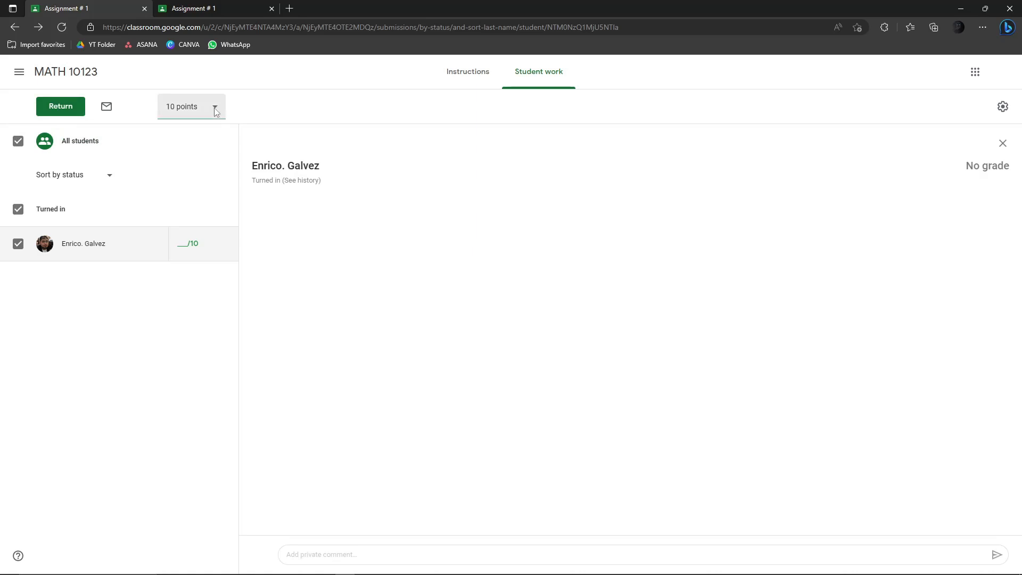
- Review the student's Handed in Assignment # 1 page, then return to the teacher's Student work view
{"action": "left_click", "coordinate": [188, 7]}
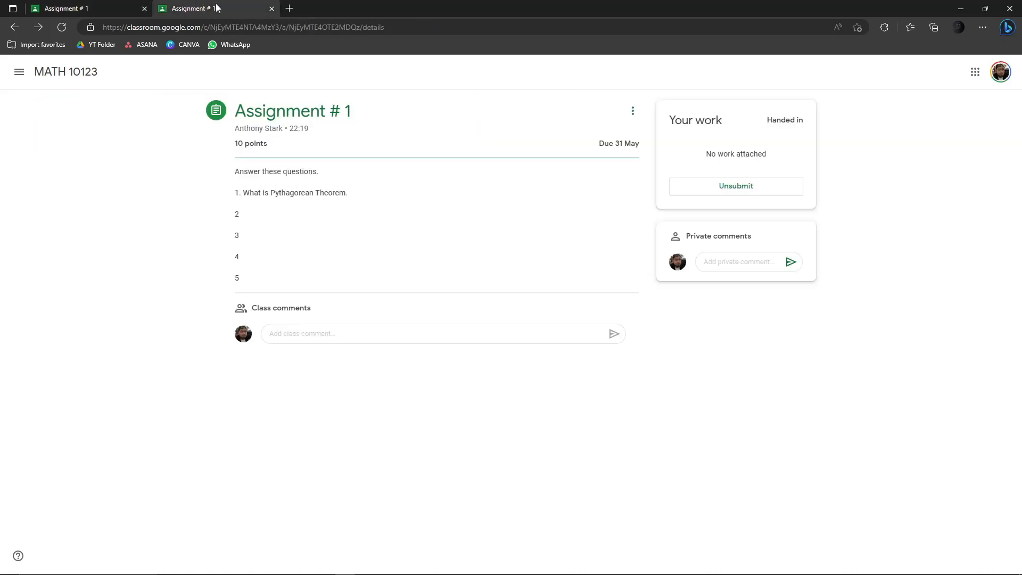
{"action": "left_click", "coordinate": [266, 567]}
{"action": "left_click", "coordinate": [246, 567]}
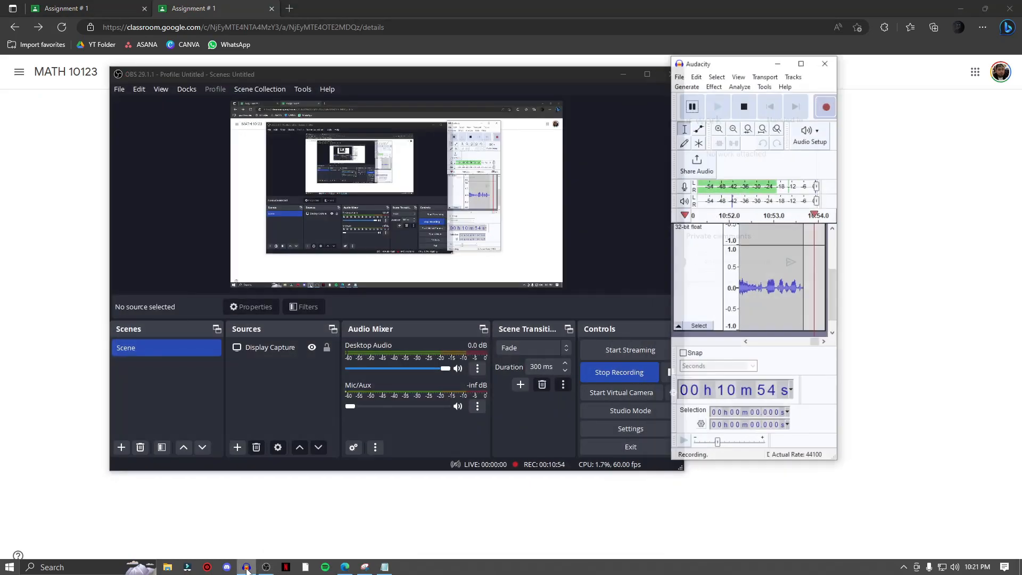
{"action": "left_click", "coordinate": [247, 569]}
{"action": "left_click", "coordinate": [267, 568]}
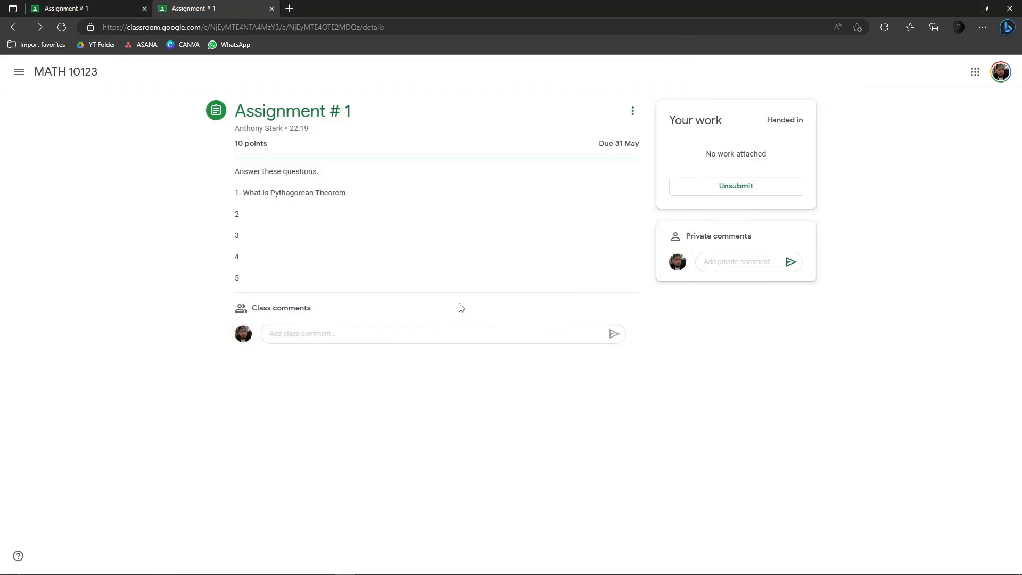
{"action": "left_click", "coordinate": [19, 71]}
{"action": "left_click", "coordinate": [19, 72]}
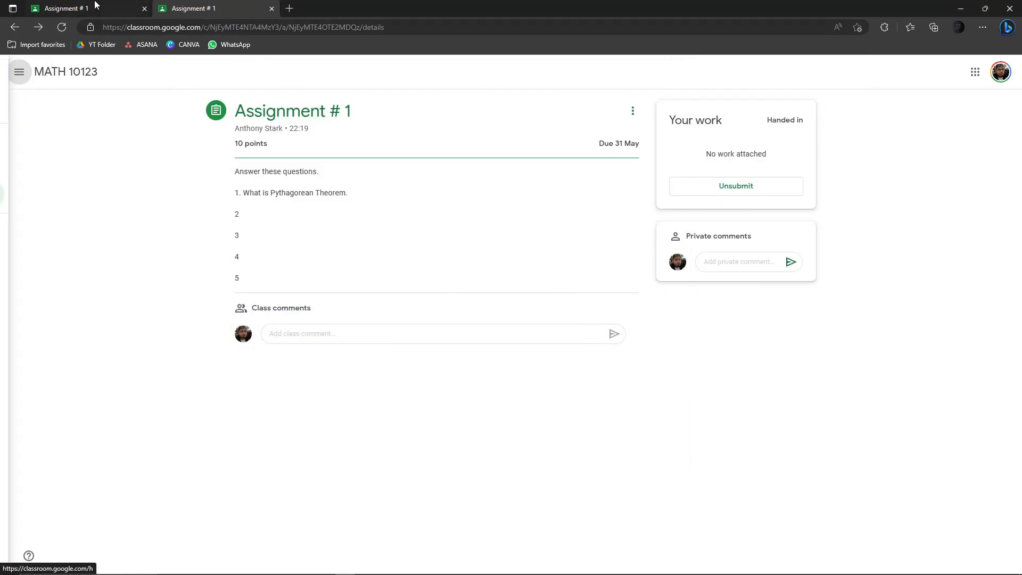
{"action": "left_click", "coordinate": [96, 8]}
- Show the Assignment # 1 instructions, then go to the Classes home page from the navigation menu
{"action": "left_click", "coordinate": [468, 79]}
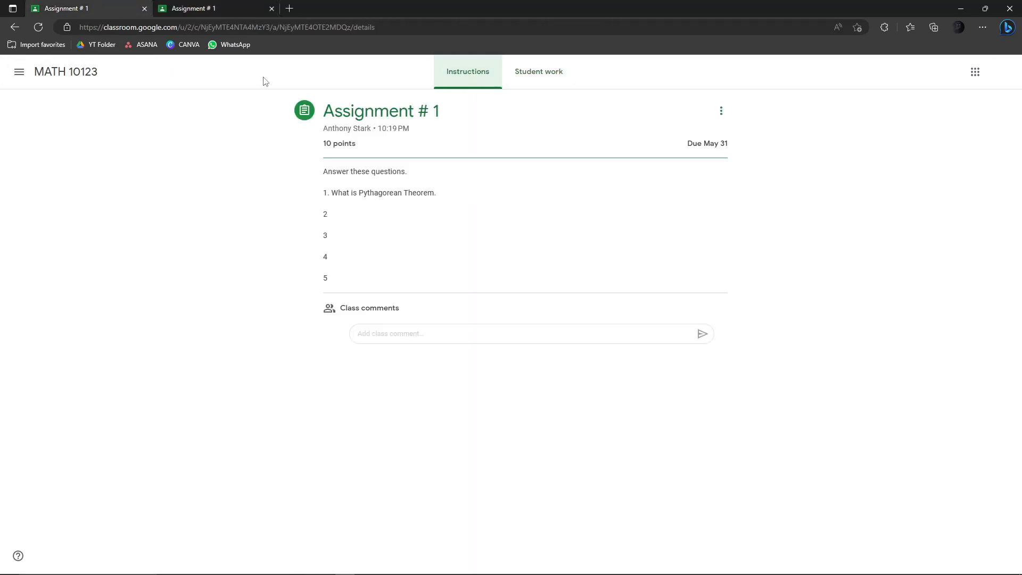
{"action": "left_click", "coordinate": [20, 73]}
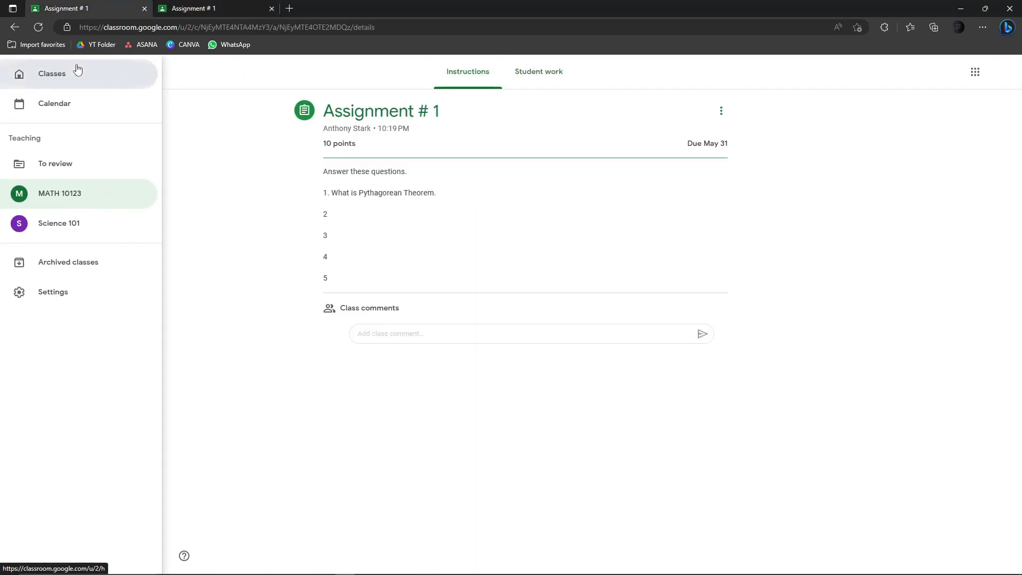
{"action": "left_click", "coordinate": [75, 70]}
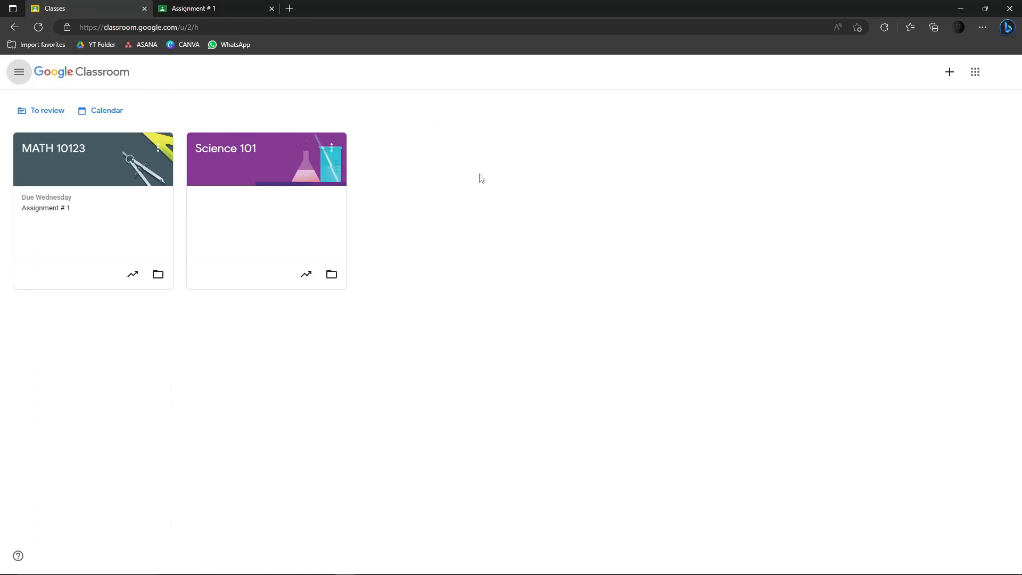